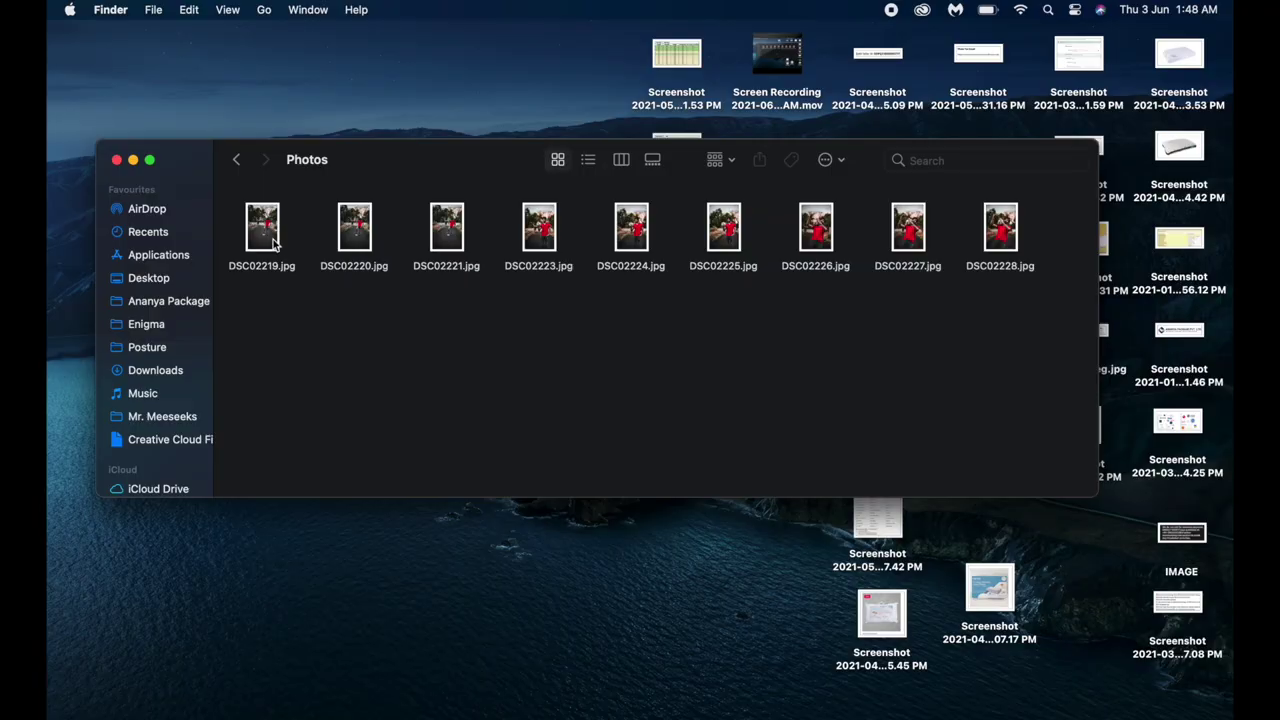
# Step: Open DSC02219.jpg from Finder in Adobe Photoshop CC 2019 via Open With
pyautogui.rightClick(273, 244)
pyautogui.moveTo(380, 268)
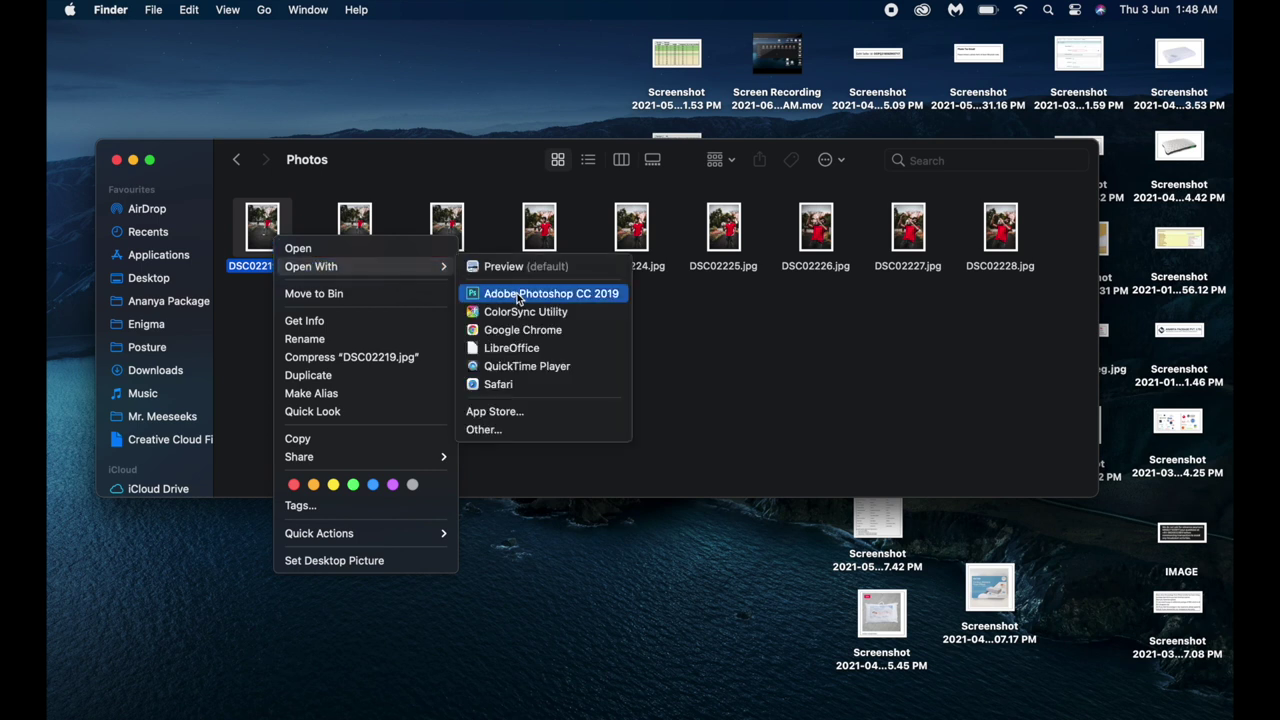
pyautogui.click(517, 295)
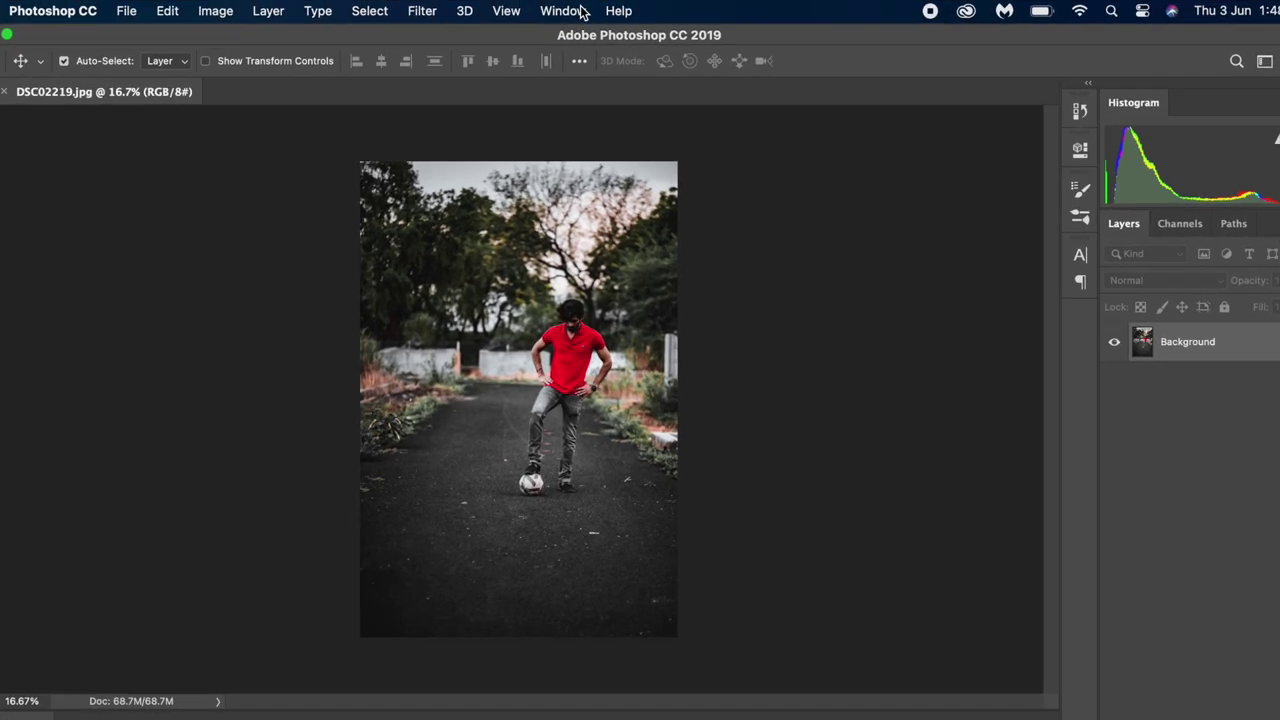
# Step: Unlock the Background layer so it becomes Layer 0
pyautogui.click(563, 11)
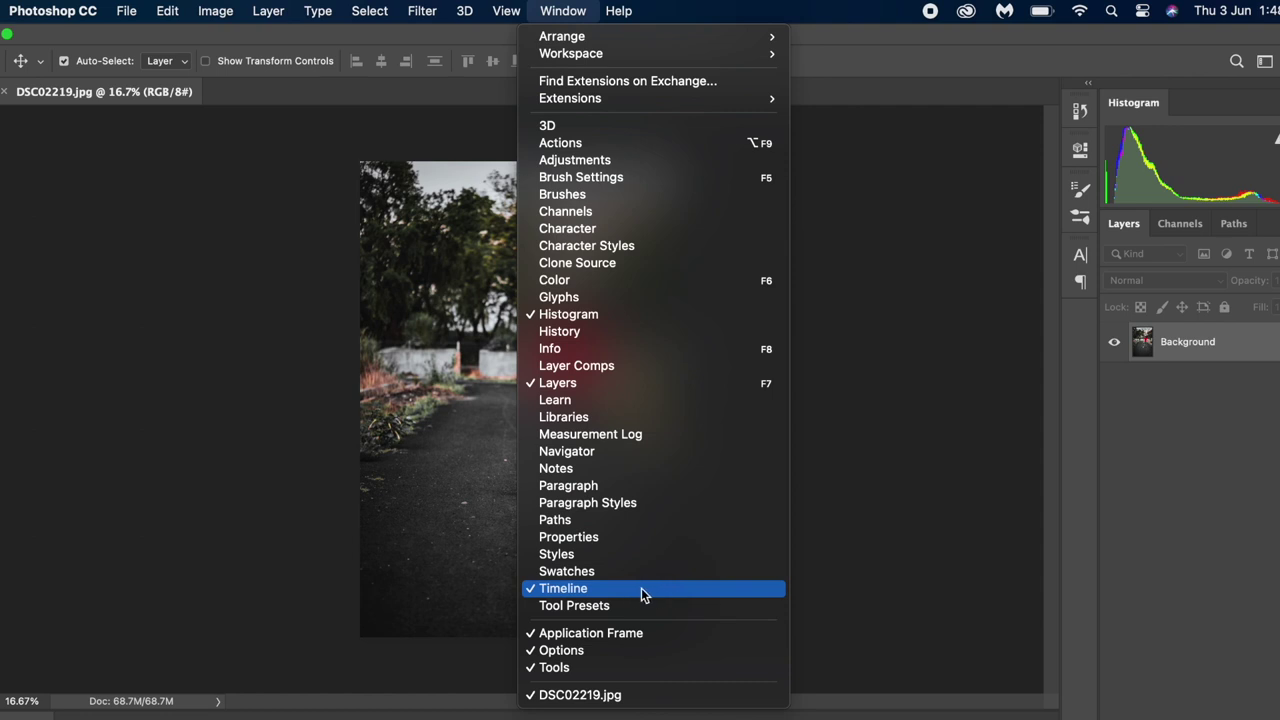
pyautogui.click(868, 592)
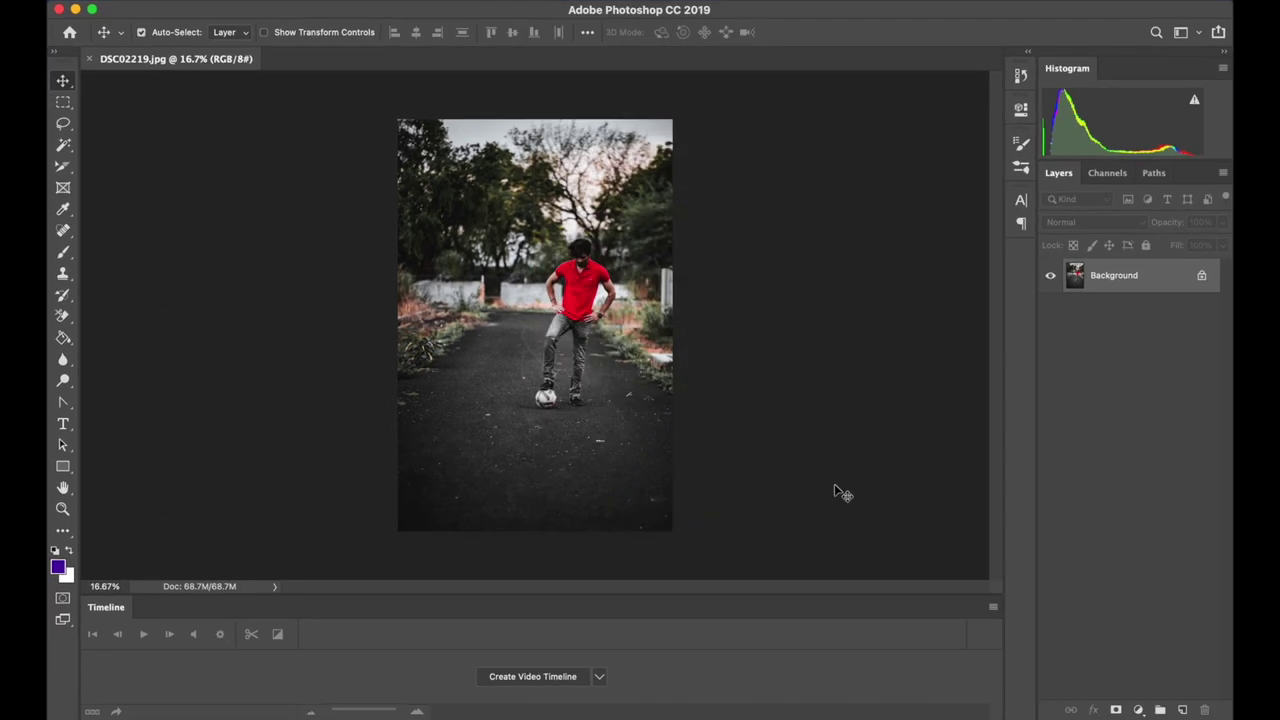
pyautogui.click(1201, 276)
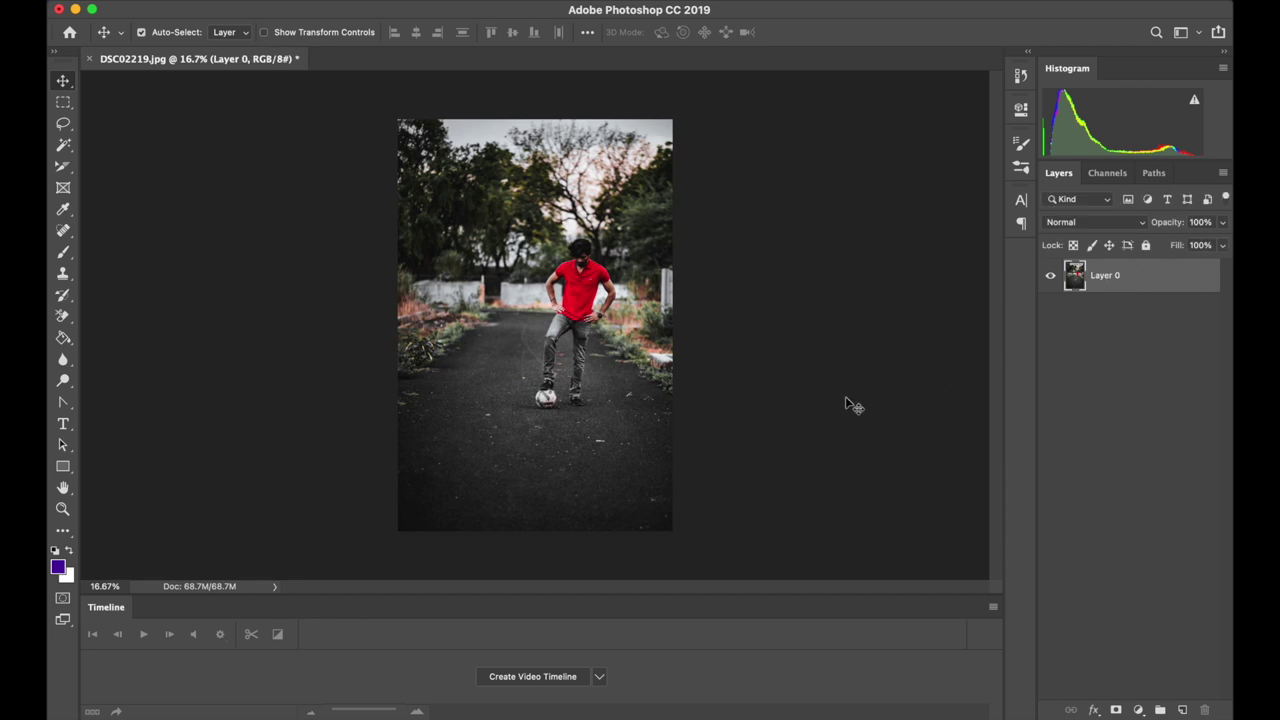
# Step: Drag photos DSC02220 through DSC02228 from Finder onto the canvas and commit each placement
pyautogui.press('super+Tab')
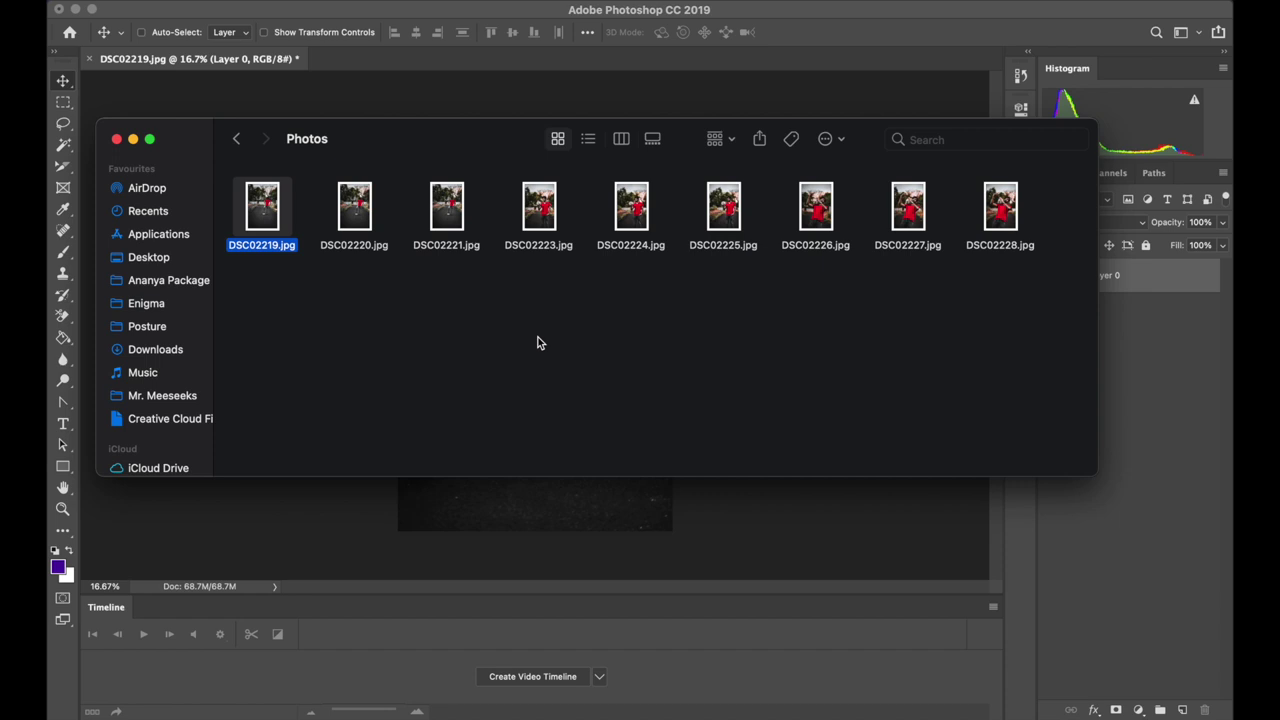
pyautogui.moveTo(353, 300); pyautogui.dragTo(1029, 229)
pyautogui.moveTo(363, 203); pyautogui.dragTo(490, 505)
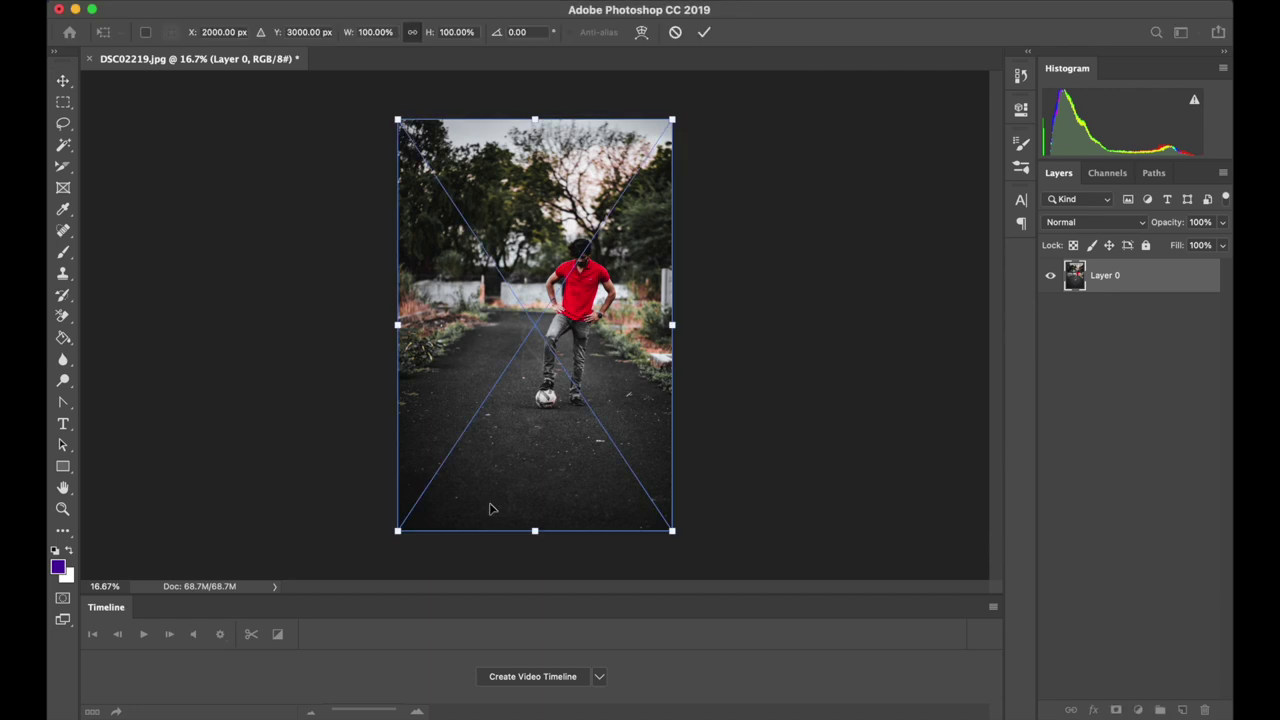
pyautogui.click(704, 32)
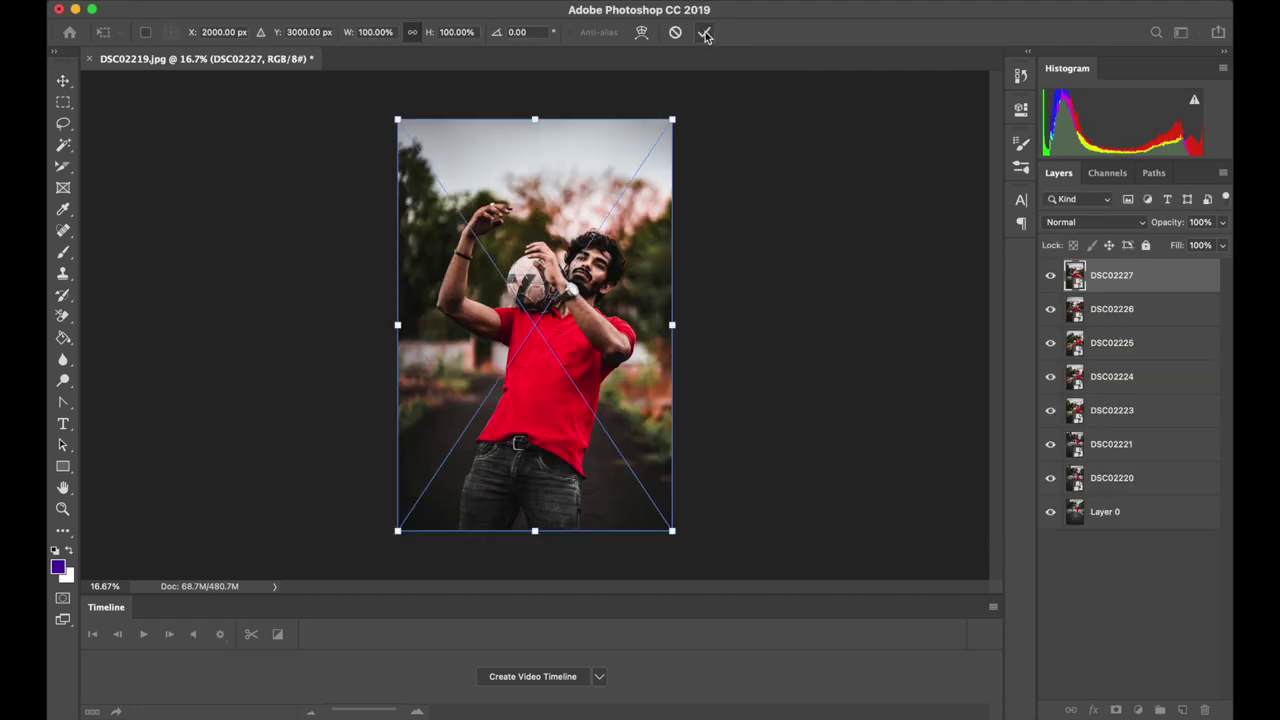
pyautogui.click(704, 32)
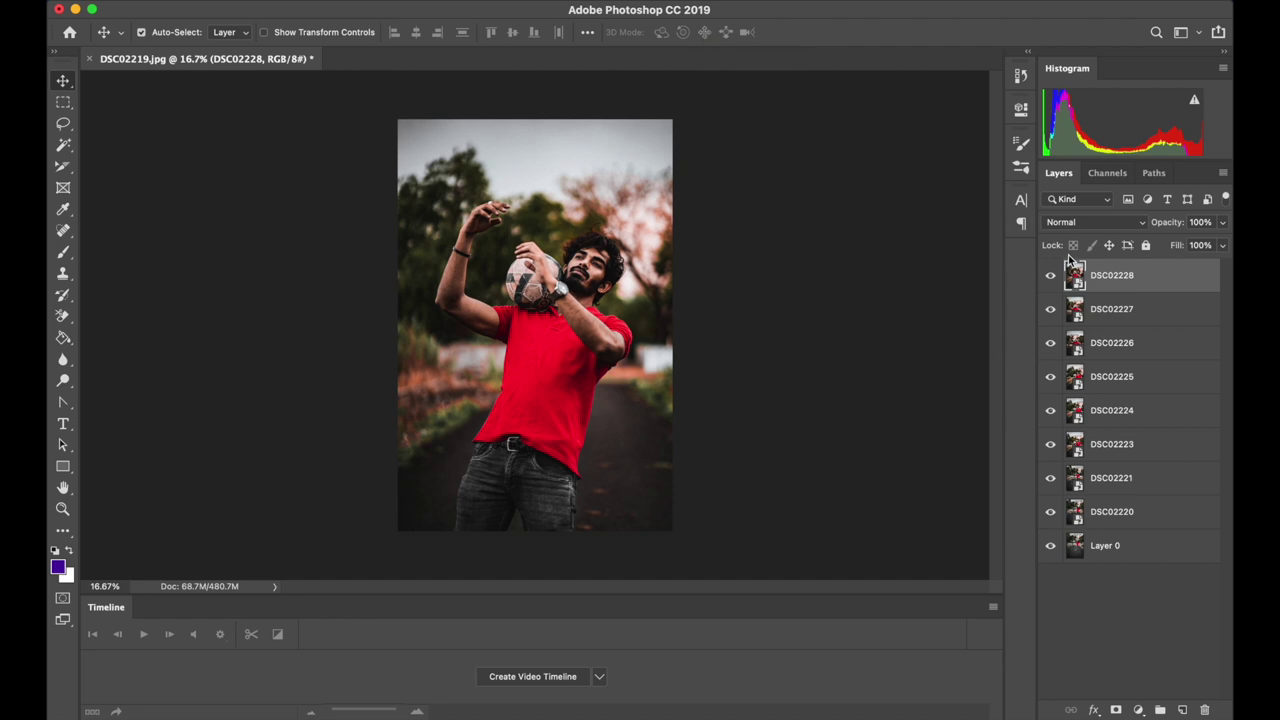
# Step: Hide all placed photo layers and show DSC02220 alone at 50% opacity
pyautogui.moveTo(1053, 278); pyautogui.dragTo(1052, 512)
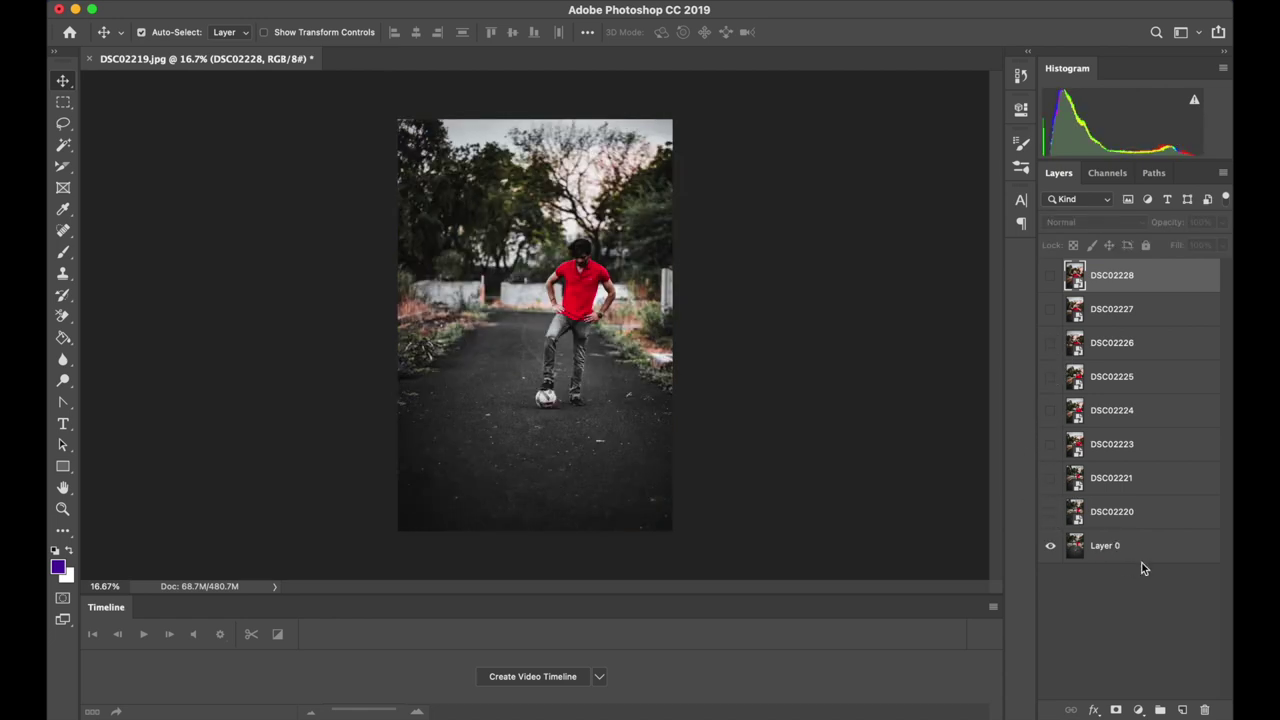
pyautogui.click(1140, 524)
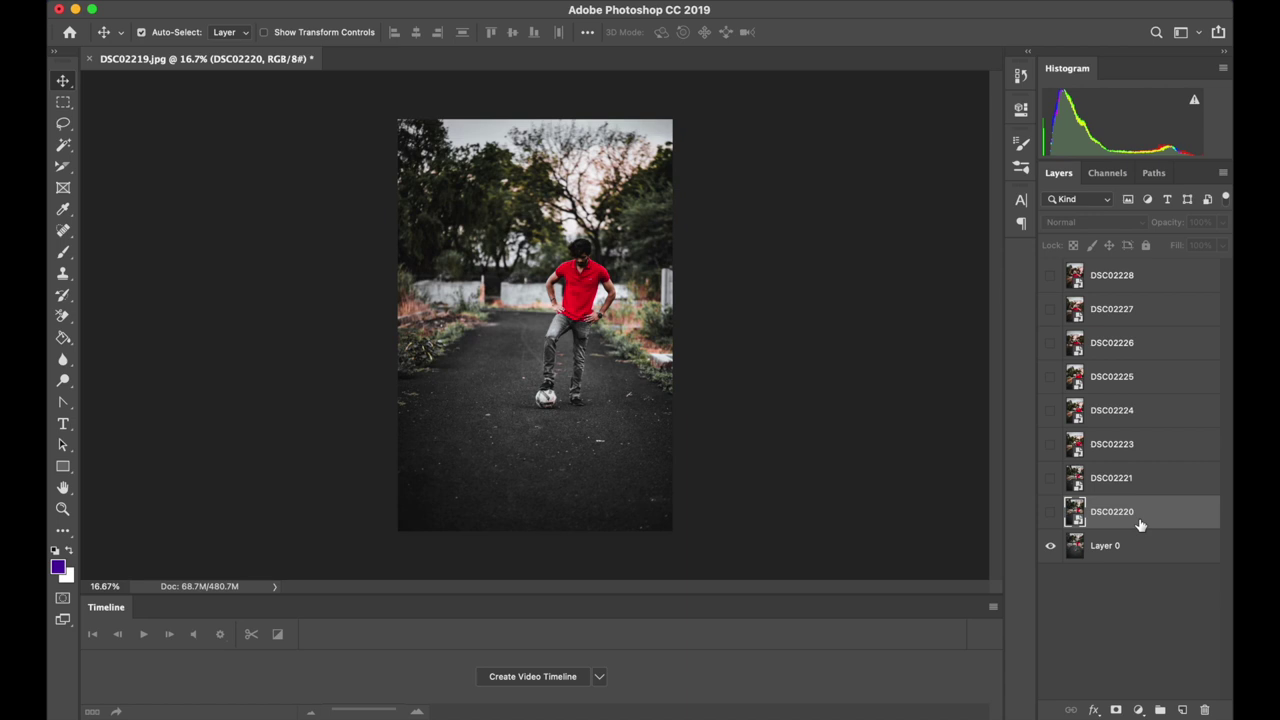
pyautogui.click(1050, 513)
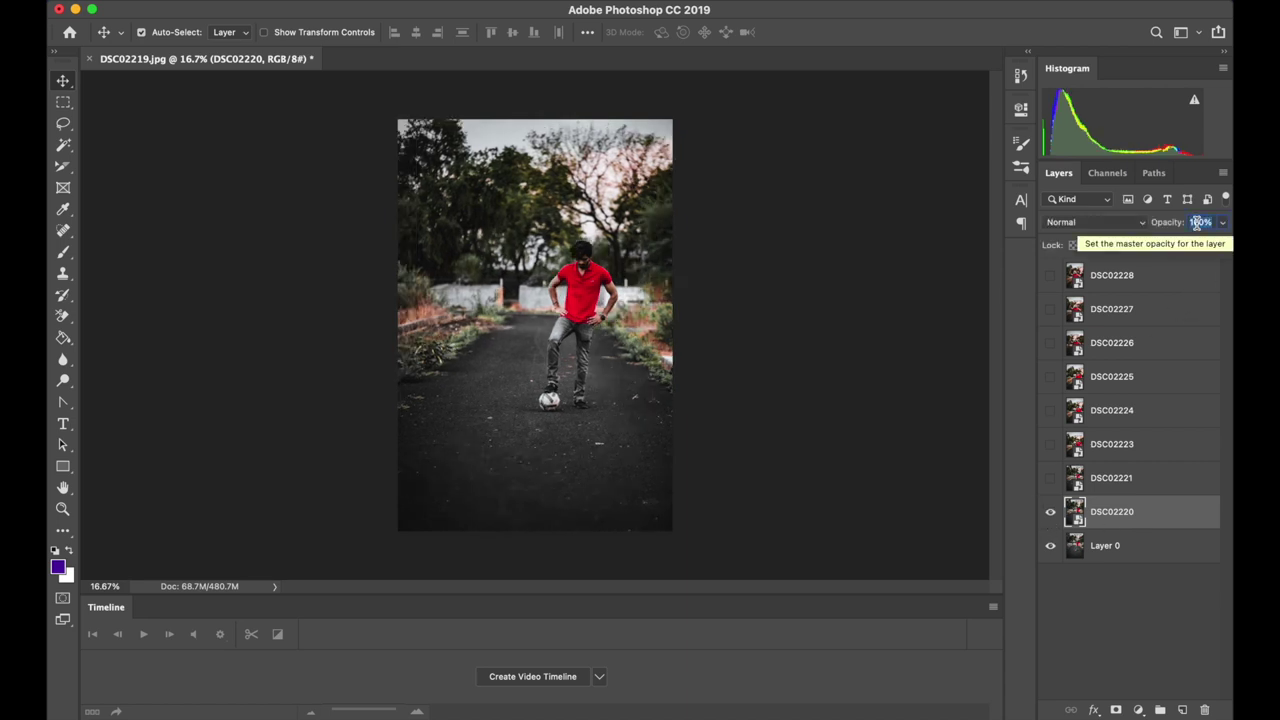
pyautogui.write('50')
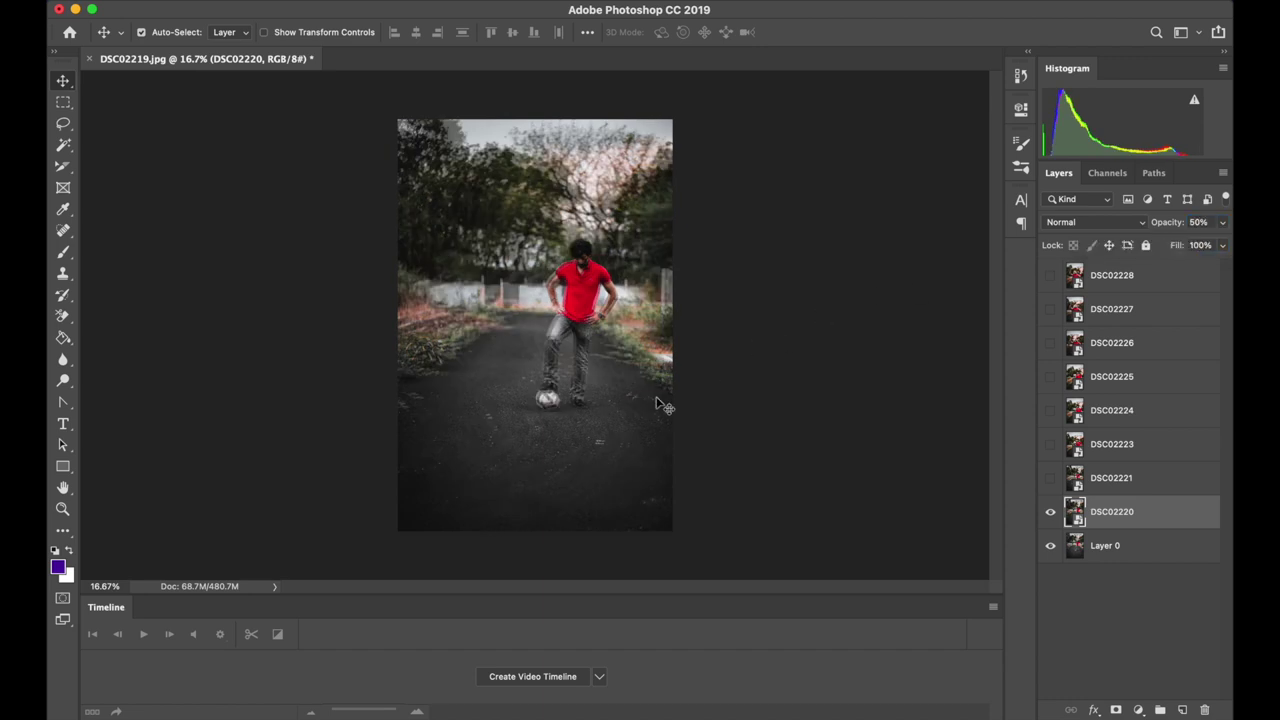
# Step: Nudge DSC02220 with Free Transform until it lines up with Layer 0
pyautogui.press('super+t')
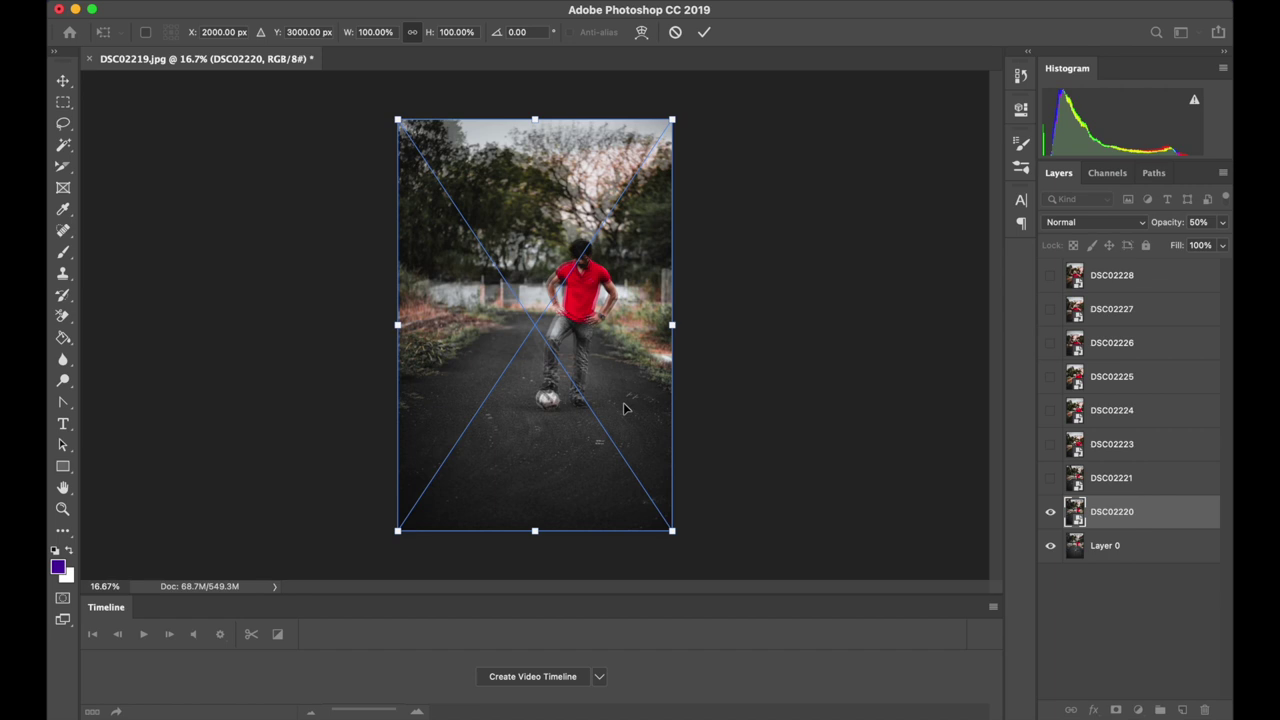
pyautogui.press('Up')
pyautogui.press('Up')
pyautogui.press('Up')
pyautogui.press('Up')
pyautogui.press('Up')
pyautogui.press('Up')
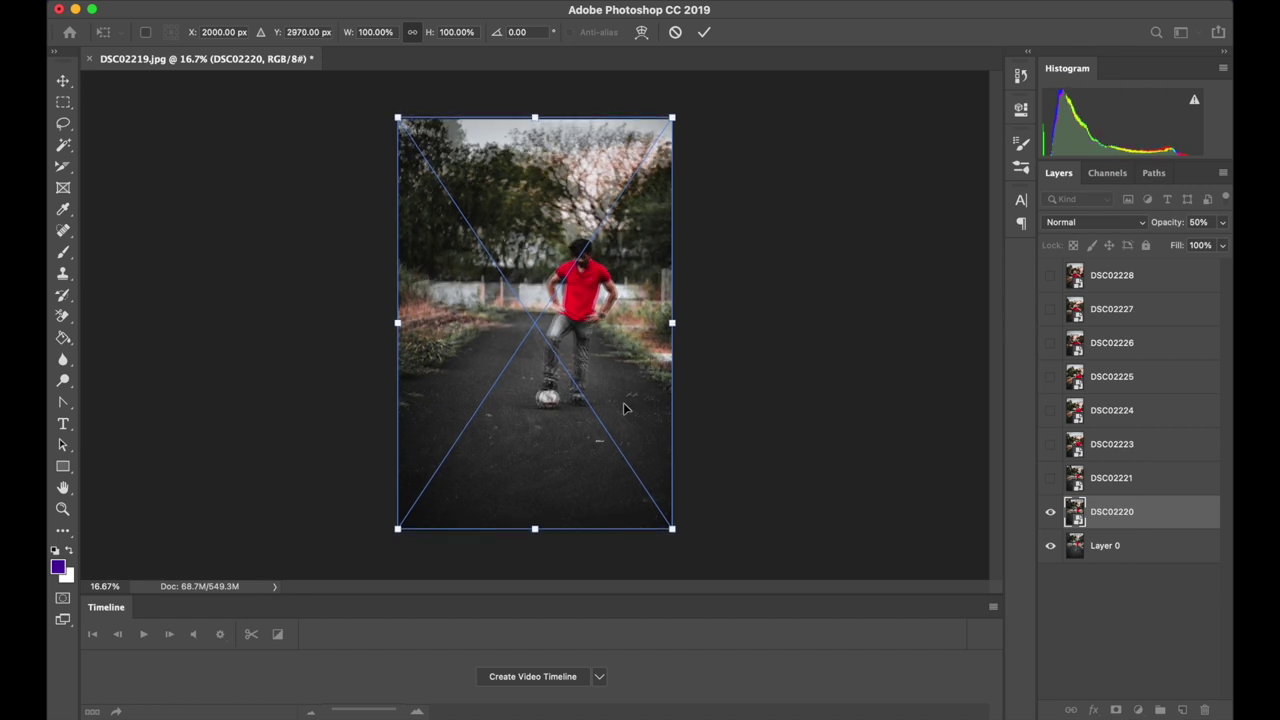
pyautogui.press('Left')
pyautogui.press('Down')
pyautogui.press('Down')
pyautogui.press('Down')
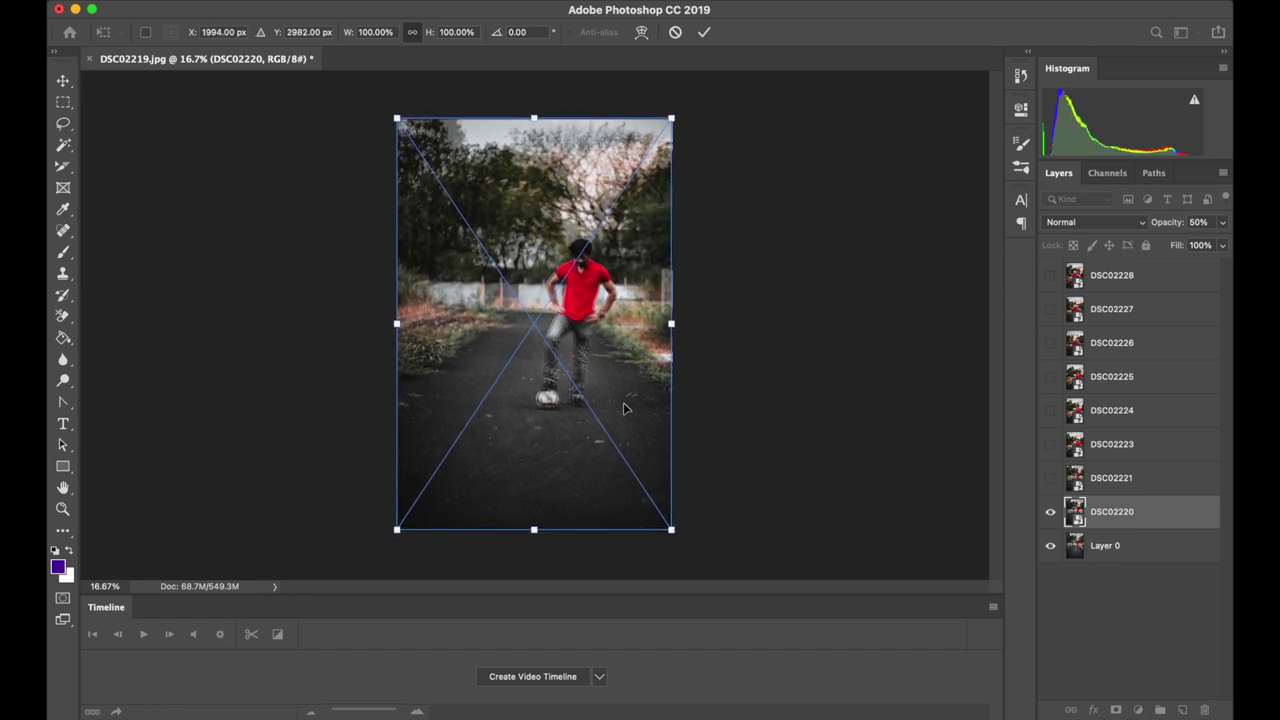
pyautogui.press('Left')
pyautogui.scroll(5, 597, 333)
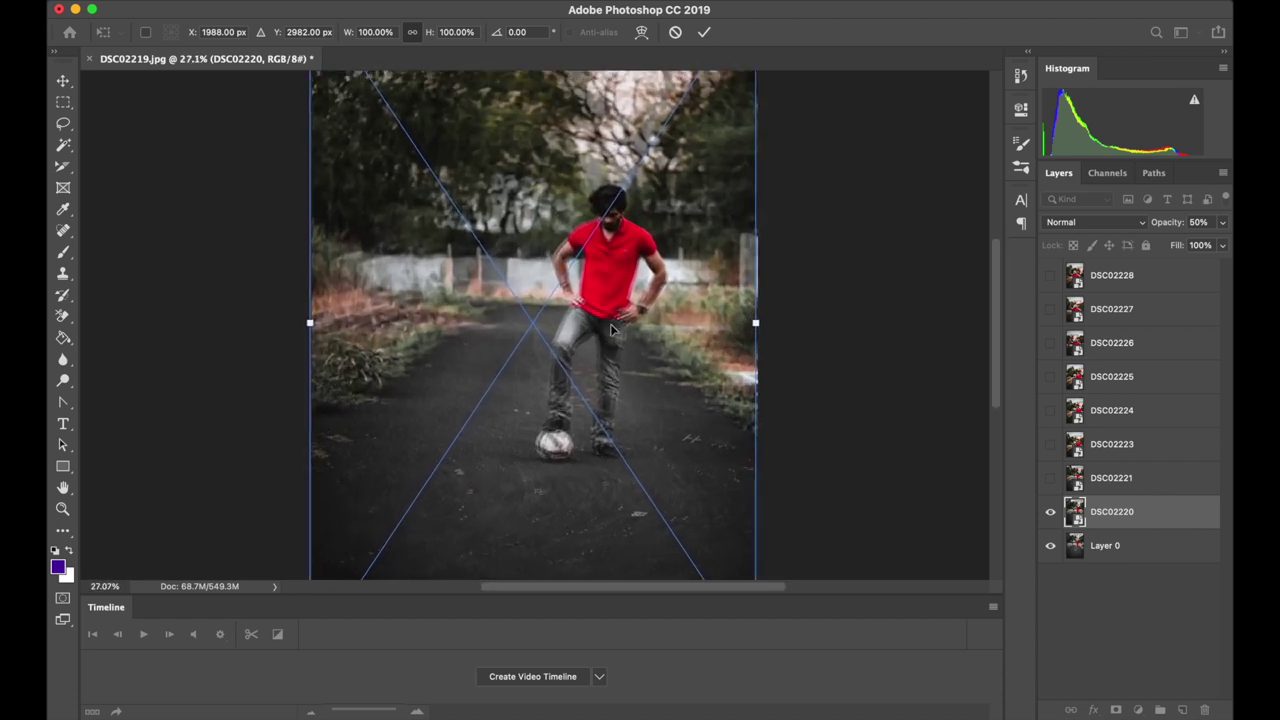
pyautogui.press('Up')
pyautogui.press('Up')
pyautogui.press('Up')
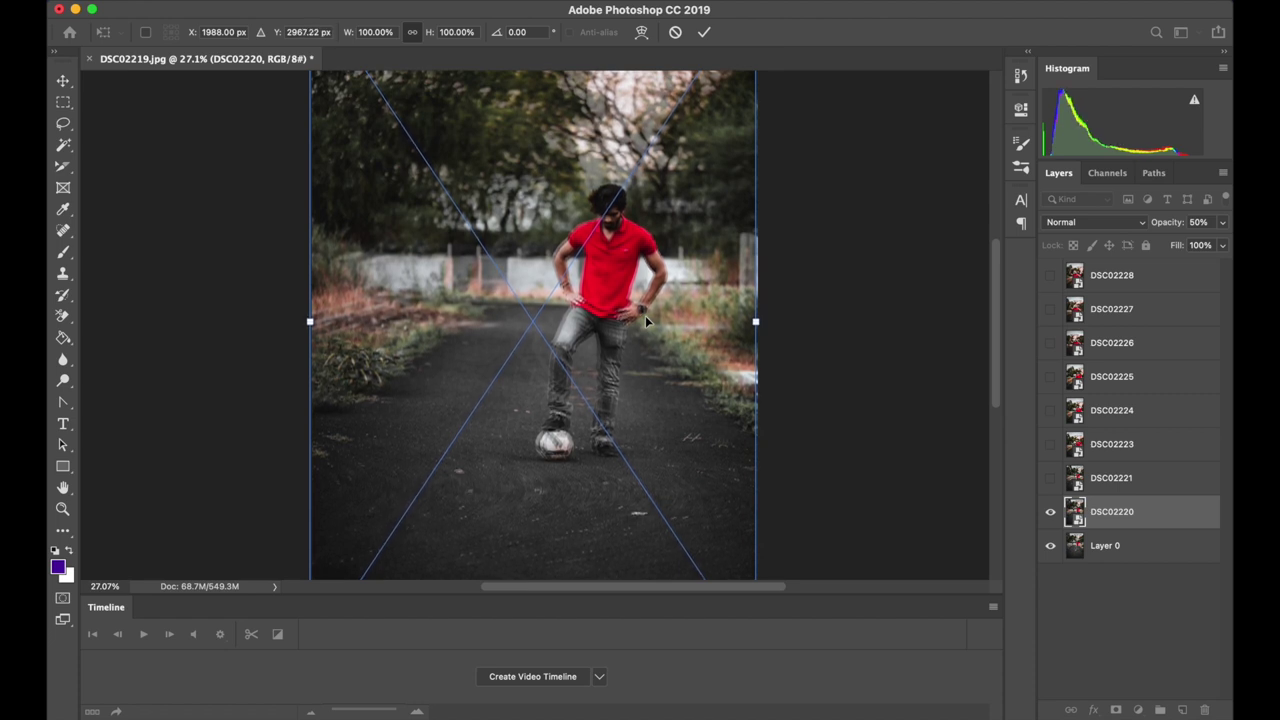
pyautogui.press('Left')
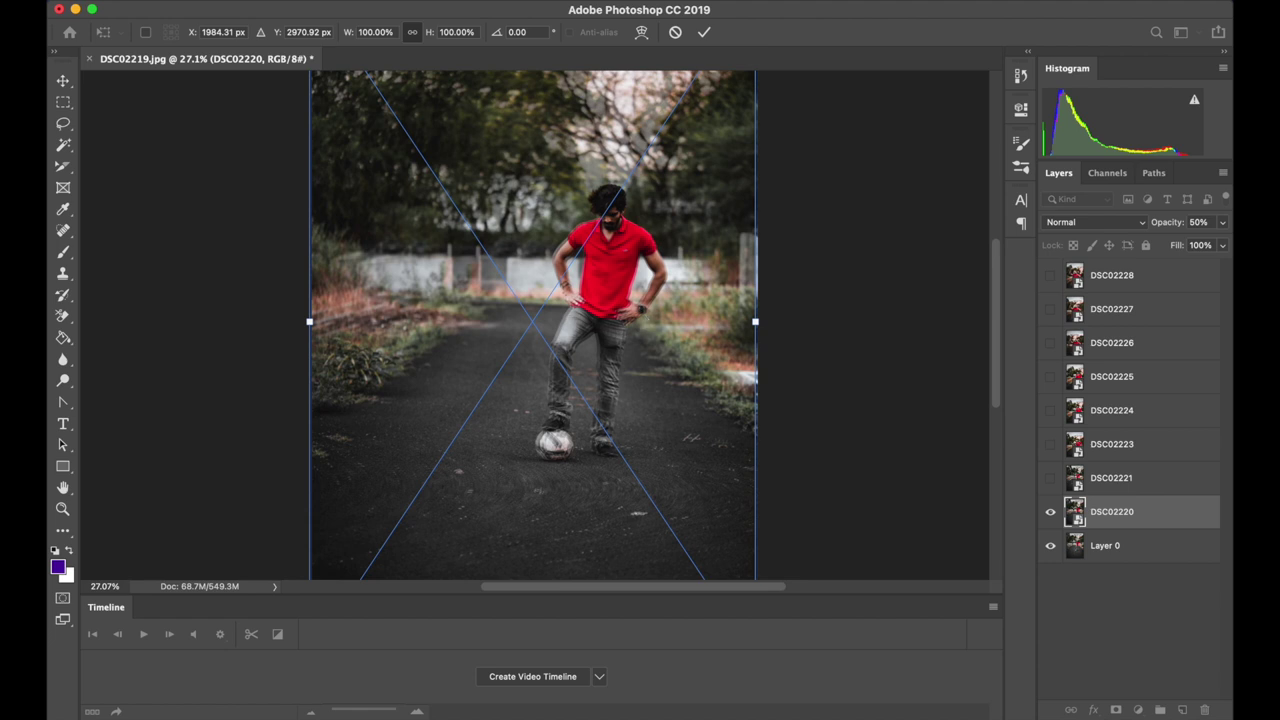
pyautogui.press('Return')
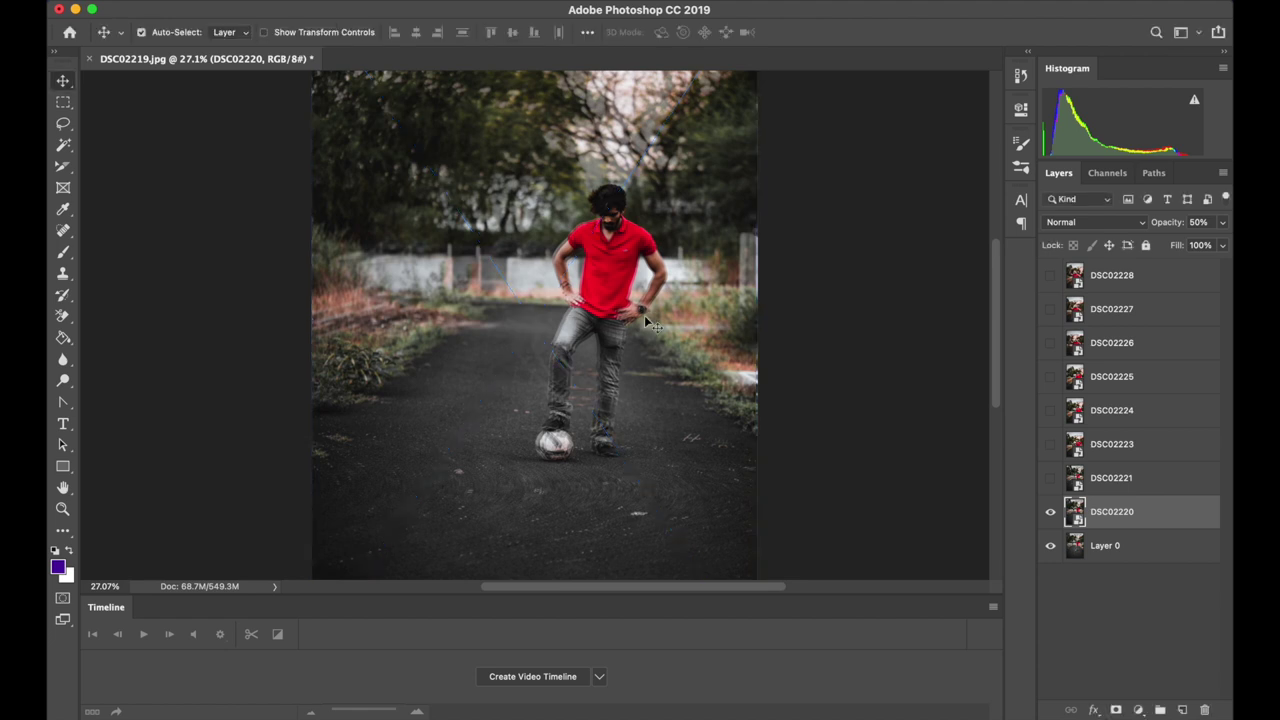
# Step: Set DSC02220's opacity back to 100%
pyautogui.click(1198, 222)
pyautogui.write('100')
pyautogui.press('Return')
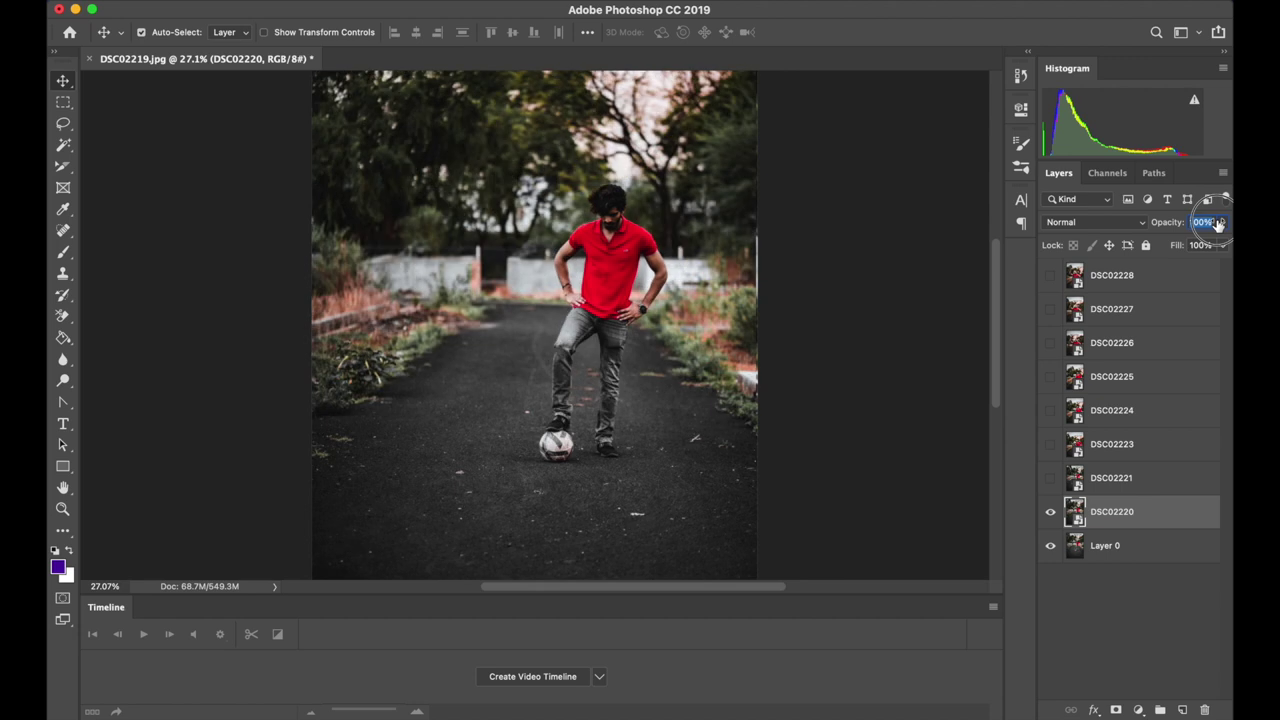
# Step: Show DSC02221 at 50% opacity, align it with Free Transform, and restore 100% opacity
pyautogui.click(1105, 488)
pyautogui.click(1051, 479)
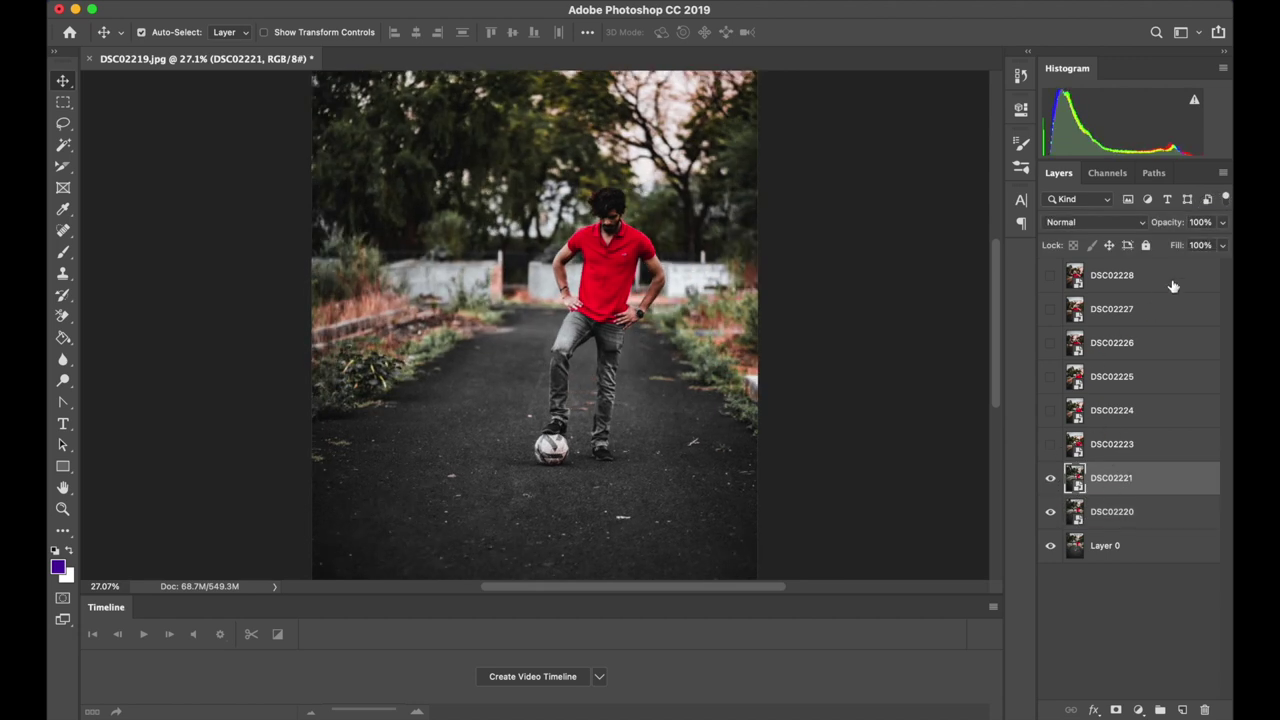
pyautogui.write('50')
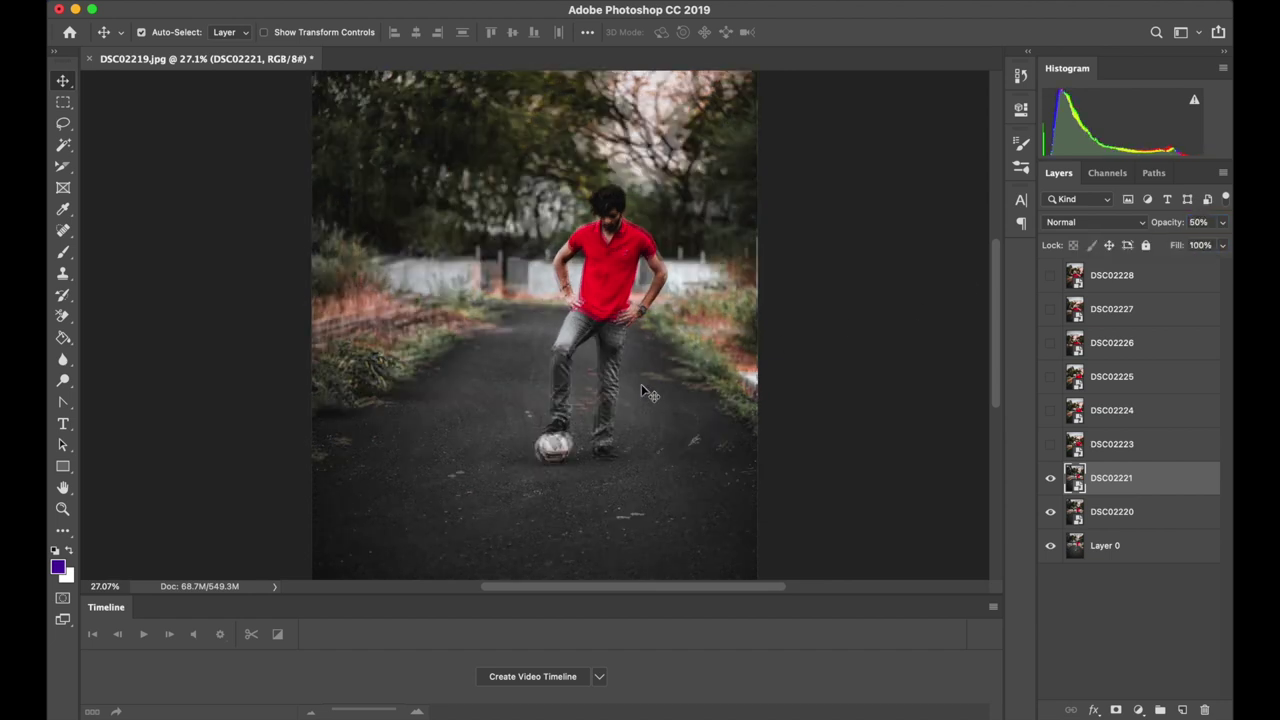
pyautogui.hotkey('ctrl', 't')
pyautogui.press('Return')
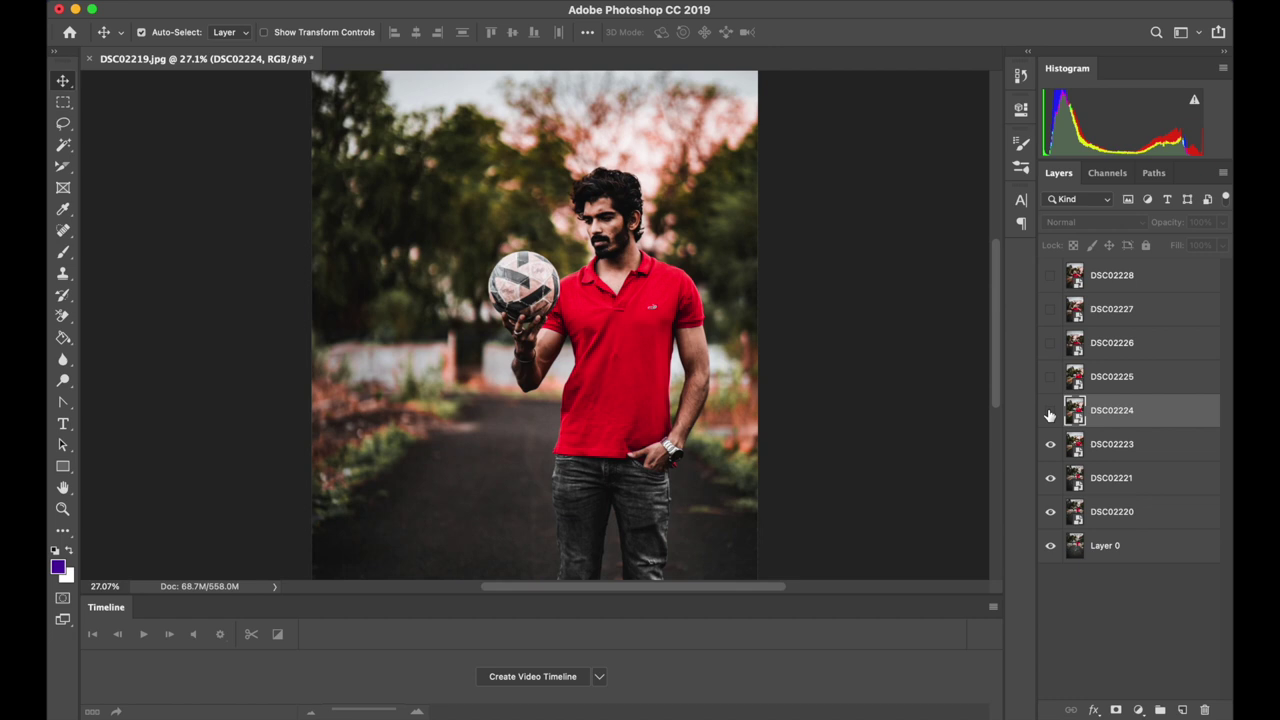
pyautogui.press('0')
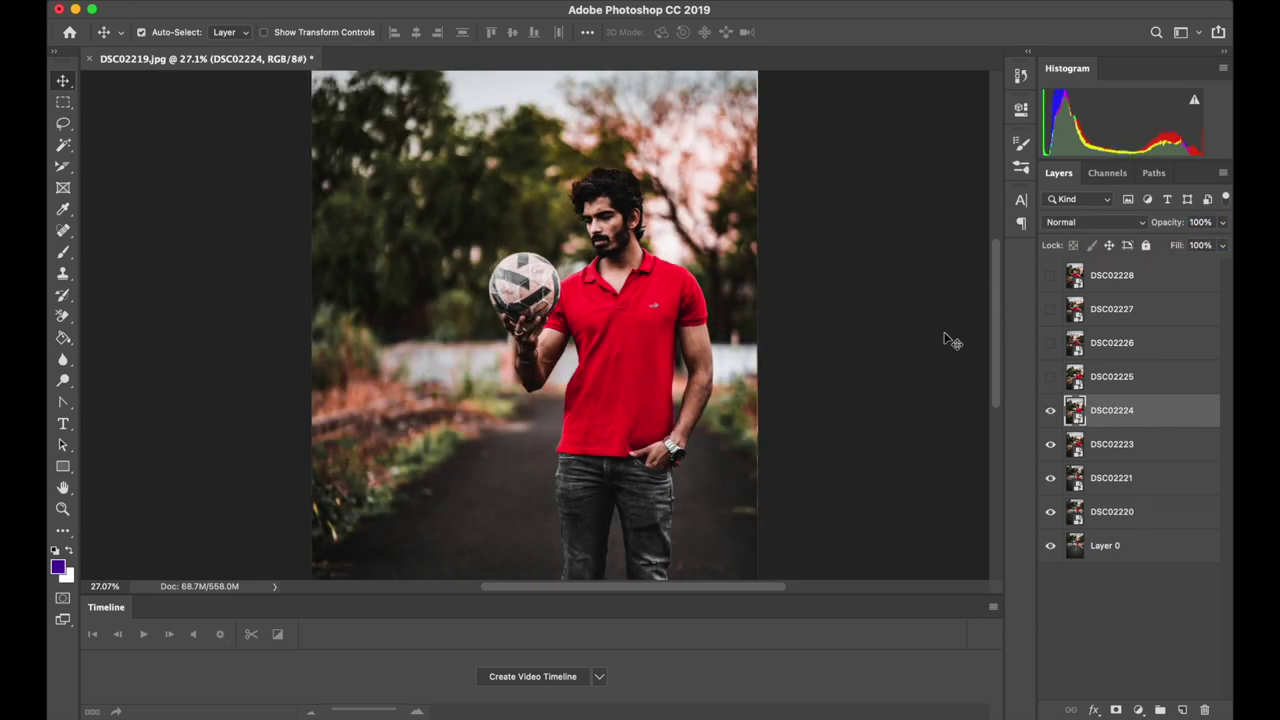
# Step: Repeat the half-opacity align pass for each higher photo layer up to DSC02228
pyautogui.press('5')
pyautogui.hotkey('ctrl', 't')
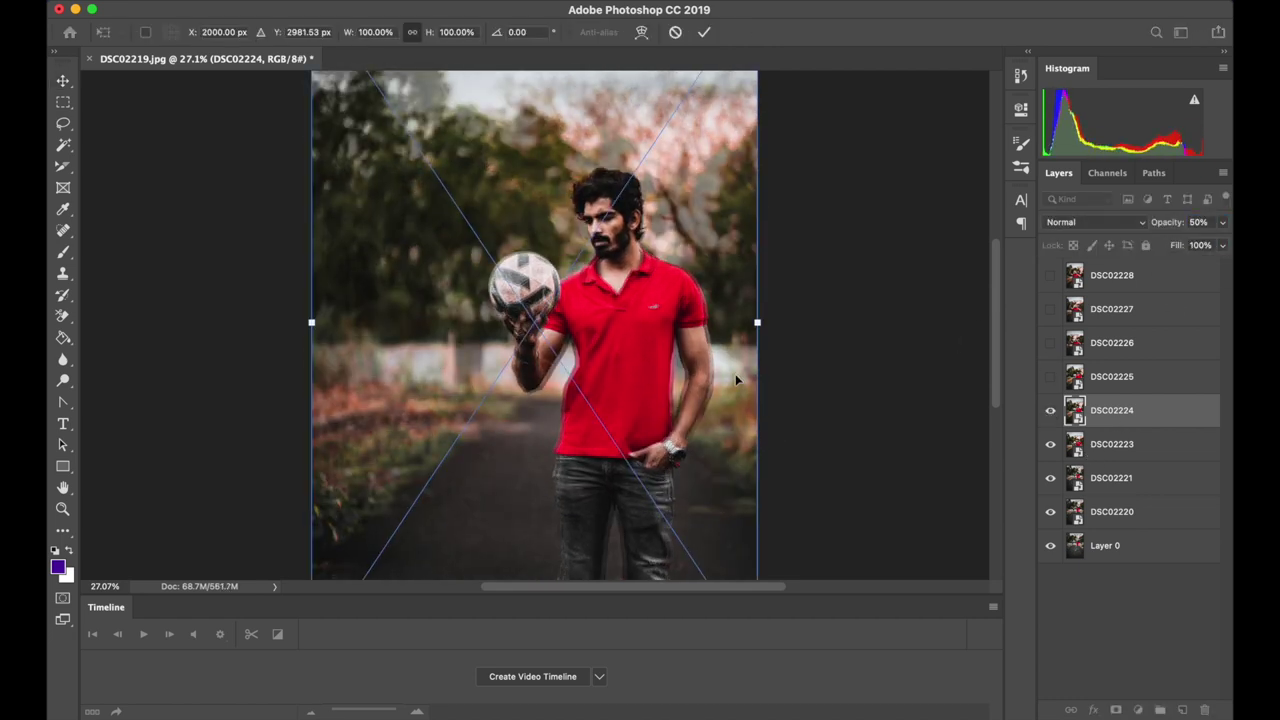
pyautogui.press('Return')
pyautogui.press('0')
pyautogui.hotkey('alt', ']')
pyautogui.press('5')
pyautogui.hotkey('ctrl', 't')
pyautogui.press('Return')
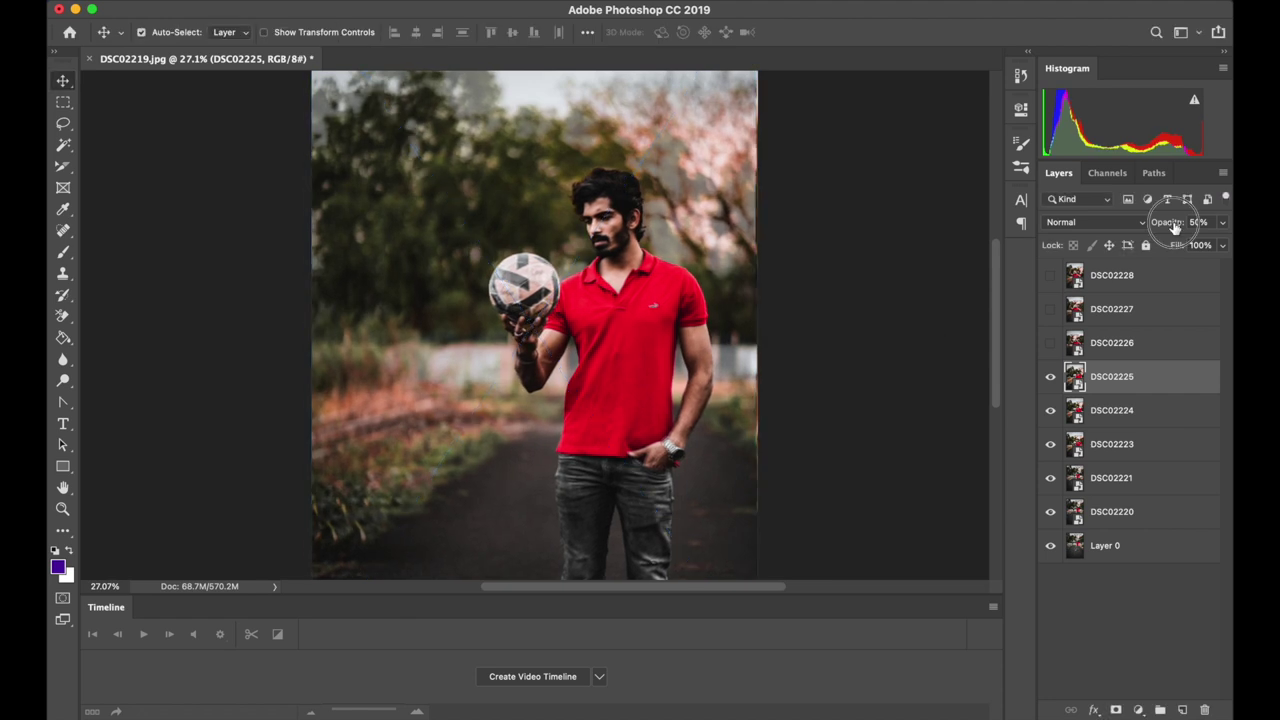
pyautogui.hotkey('alt', ']')
pyautogui.hotkey('alt', ']')
pyautogui.press('5')
pyautogui.hotkey('ctrl', 't')
pyautogui.press('Return')
pyautogui.hotkey('alt', ']')
pyautogui.press('5')
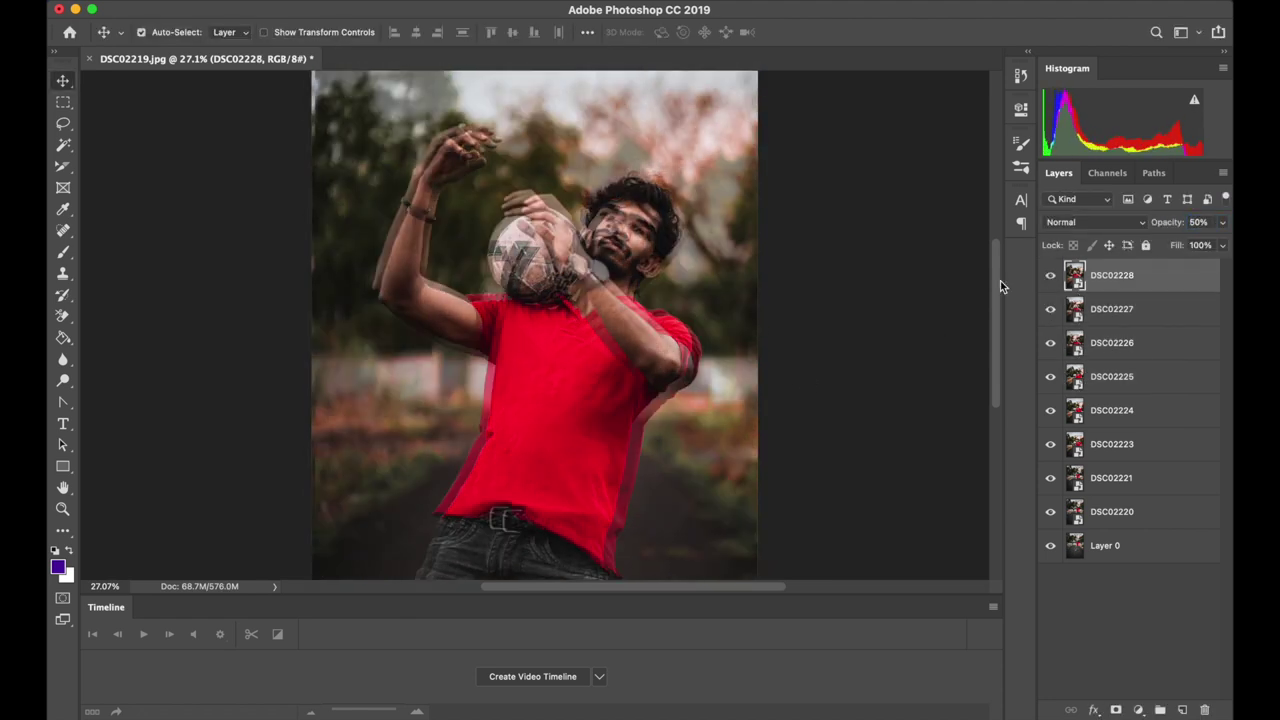
pyautogui.hotkey('ctrl', 't')
# Step: Shift DSC02228 slightly down to align it and return it to 100% opacity
pyautogui.moveTo(711, 373); pyautogui.dragTo(711, 374)
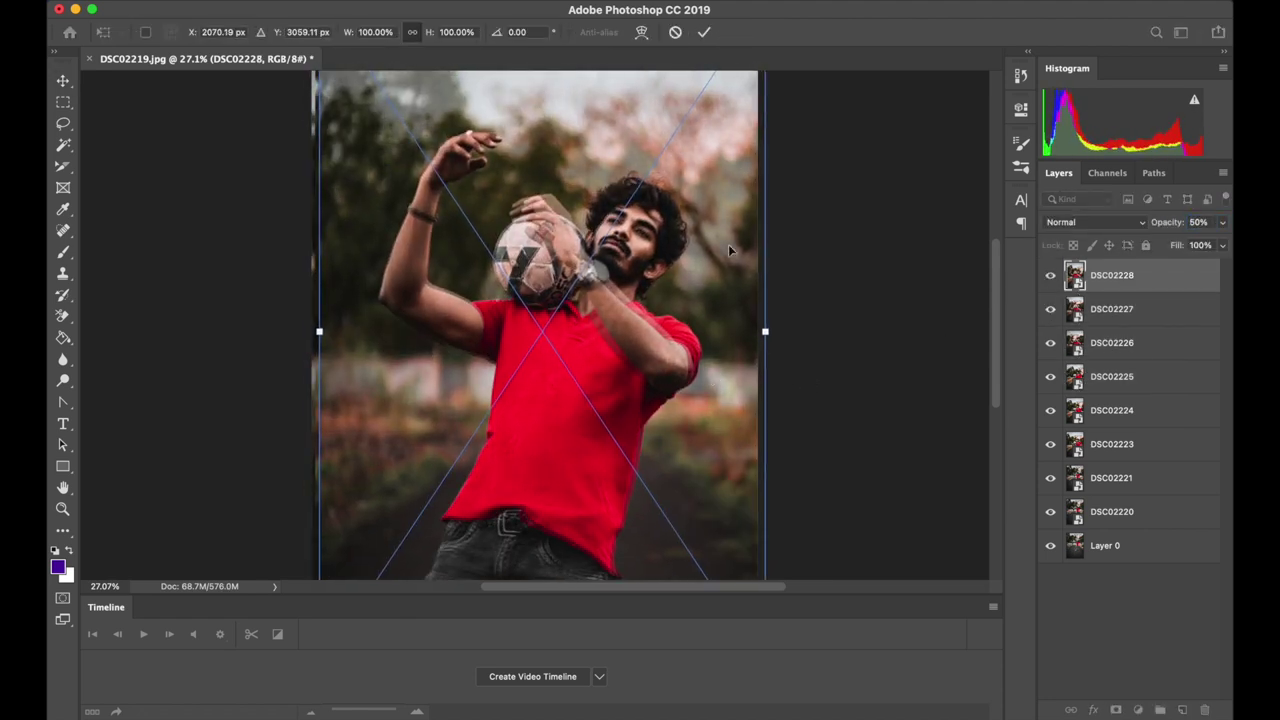
pyautogui.click(705, 36)
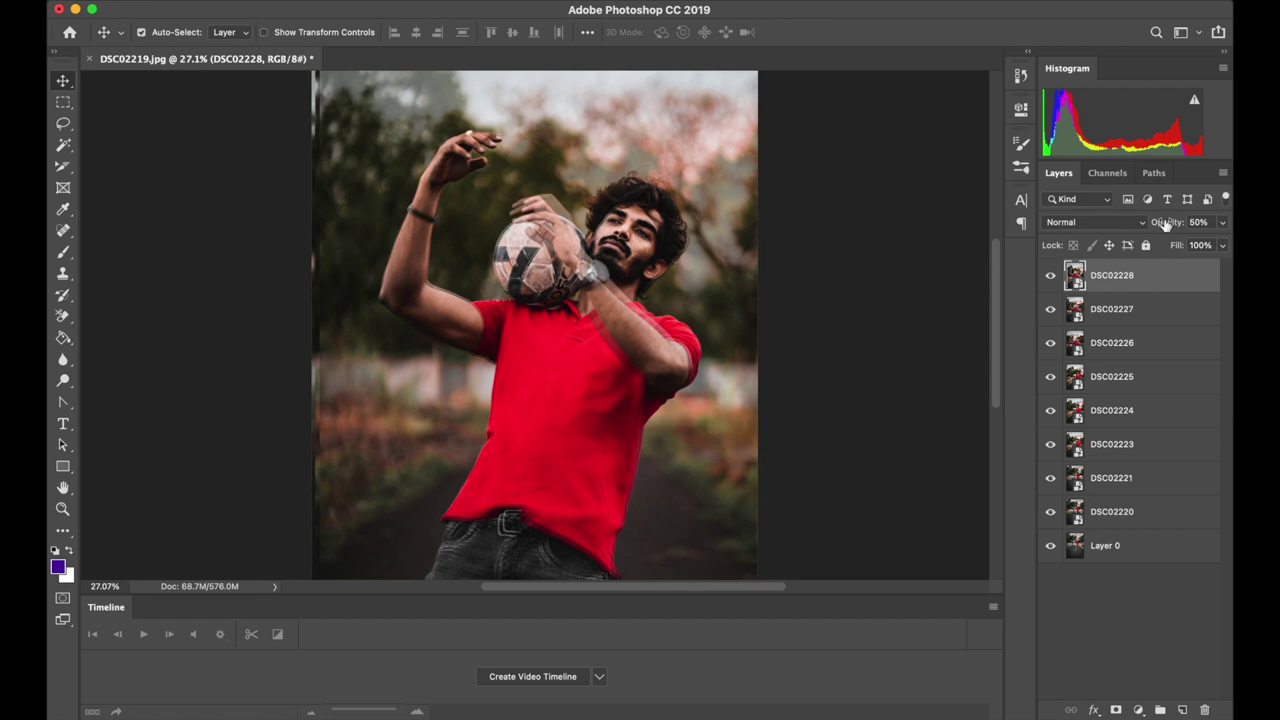
pyautogui.moveTo(1165, 224); pyautogui.dragTo(1222, 222)
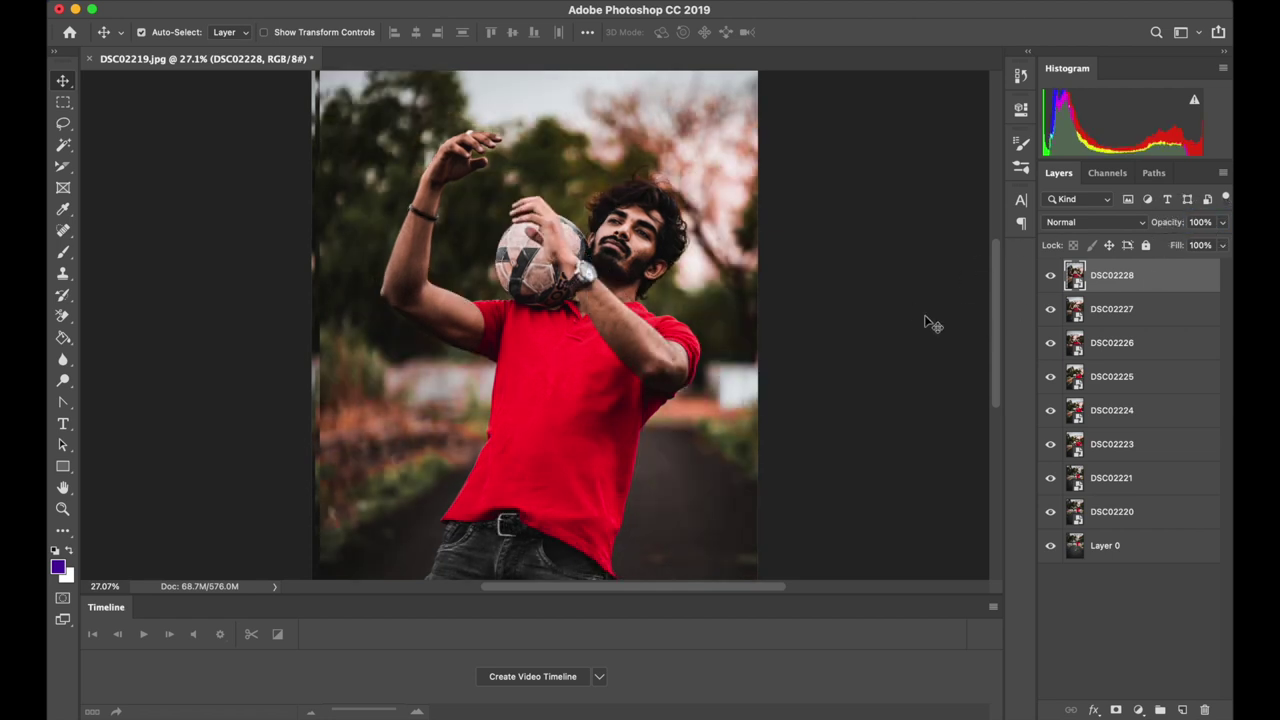
# Step: Create a video timeline, convert it to frame animation, and duplicate frames to nine total
pyautogui.click(532, 677)
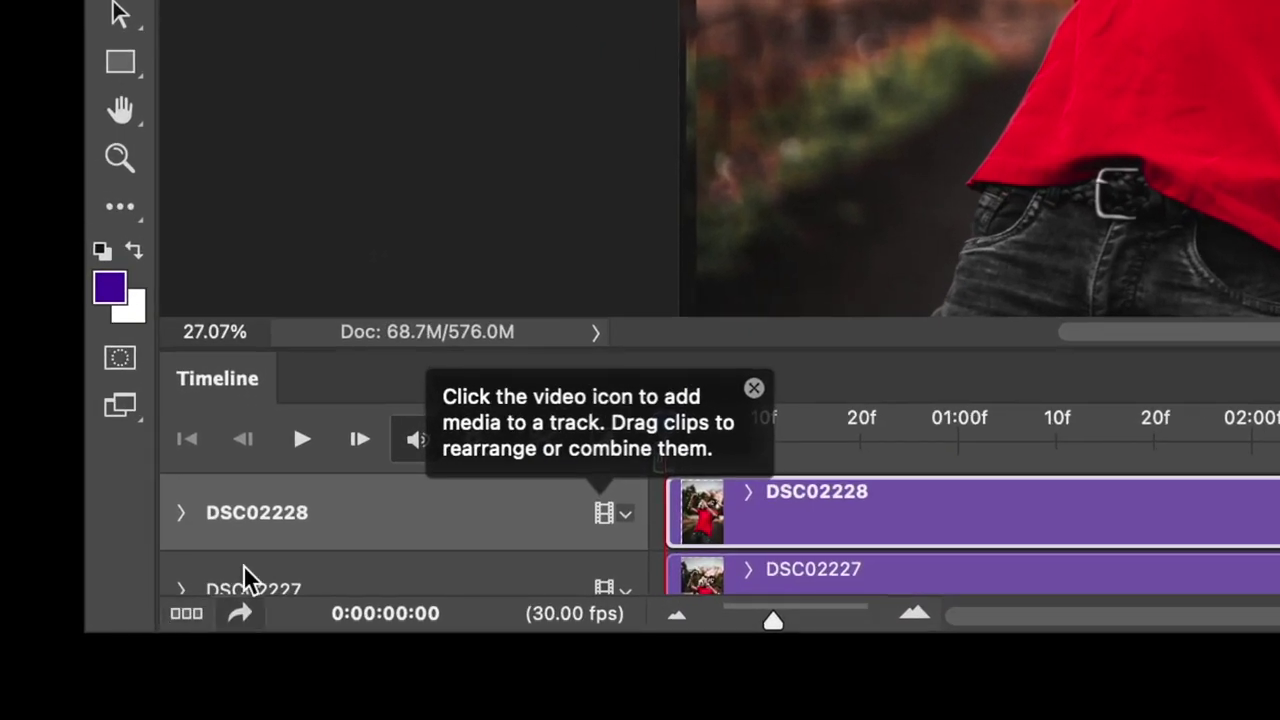
pyautogui.click(186, 615)
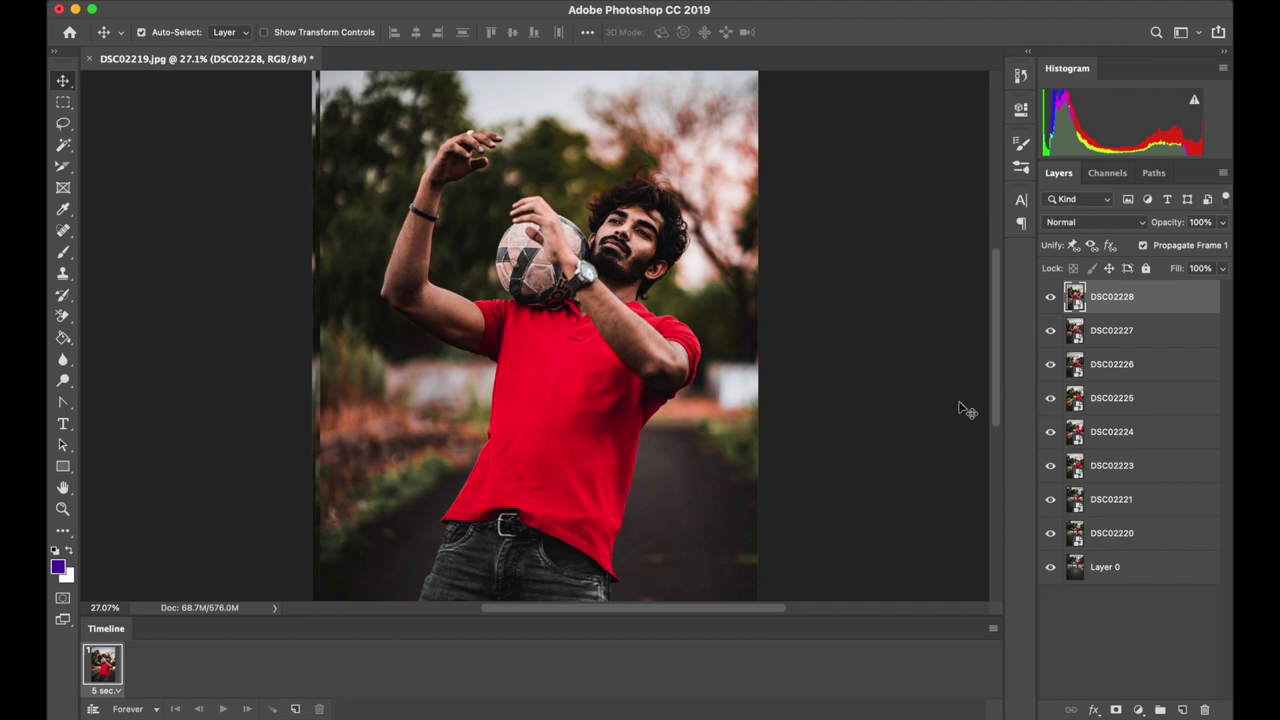
pyautogui.click(295, 709)
pyautogui.click(295, 709)
pyautogui.click(295, 709)
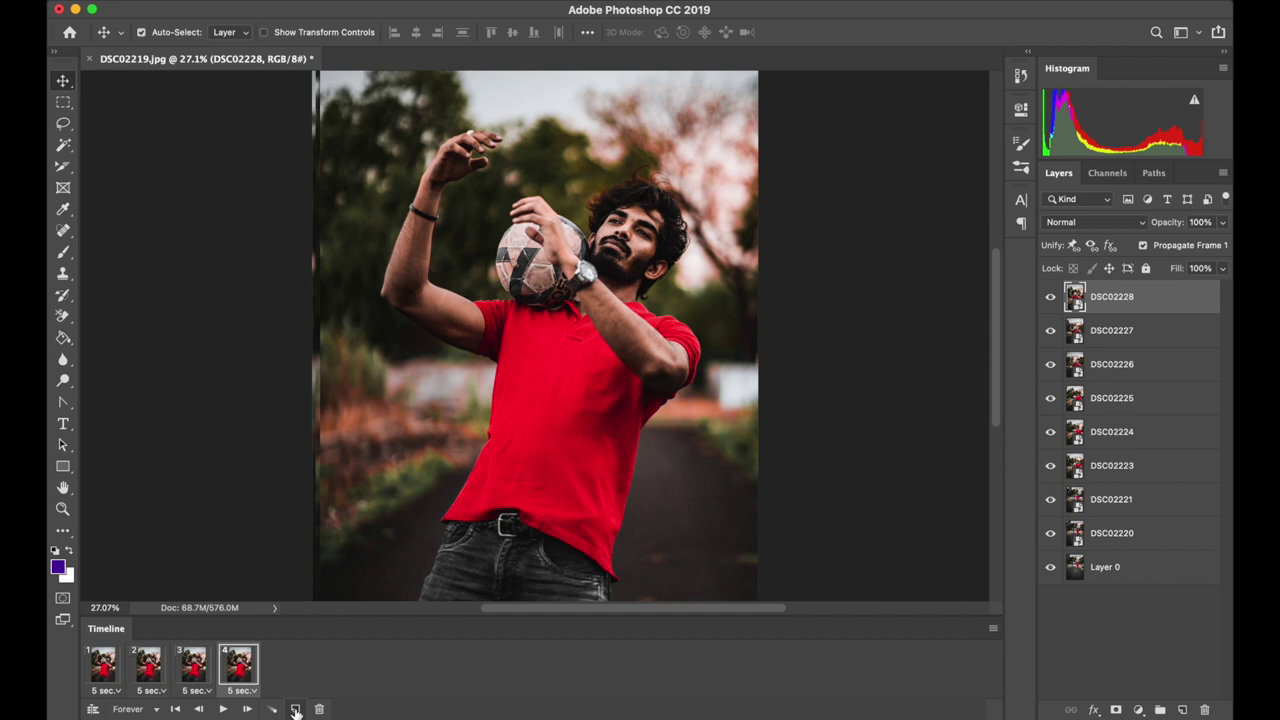
pyautogui.click(295, 709)
pyautogui.click(295, 709)
pyautogui.click(295, 709)
pyautogui.click(295, 709)
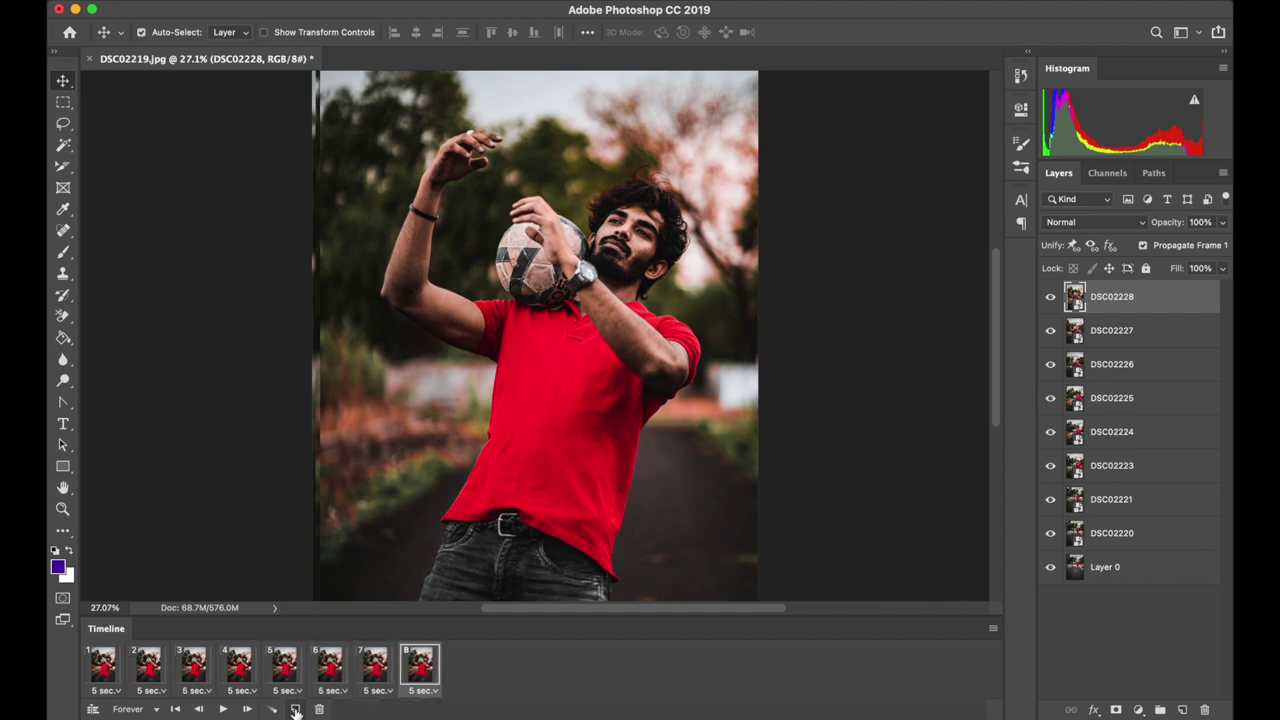
pyautogui.click(295, 709)
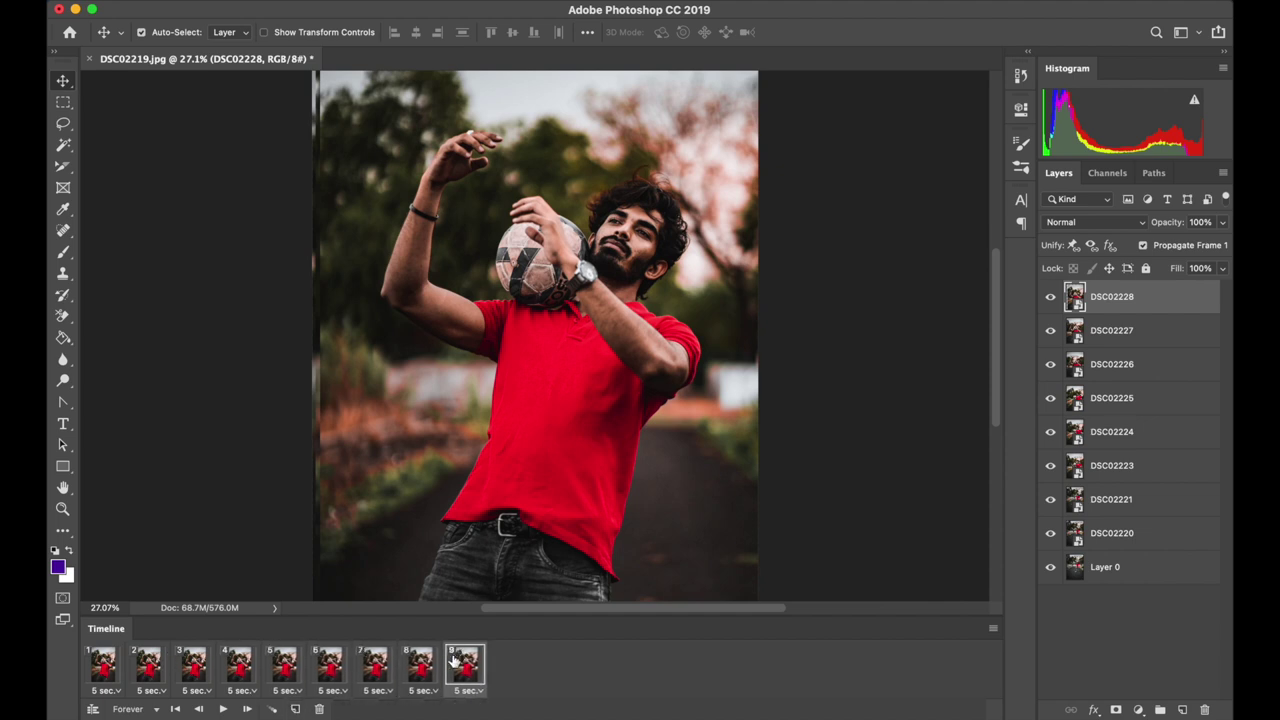
pyautogui.click(101, 668)
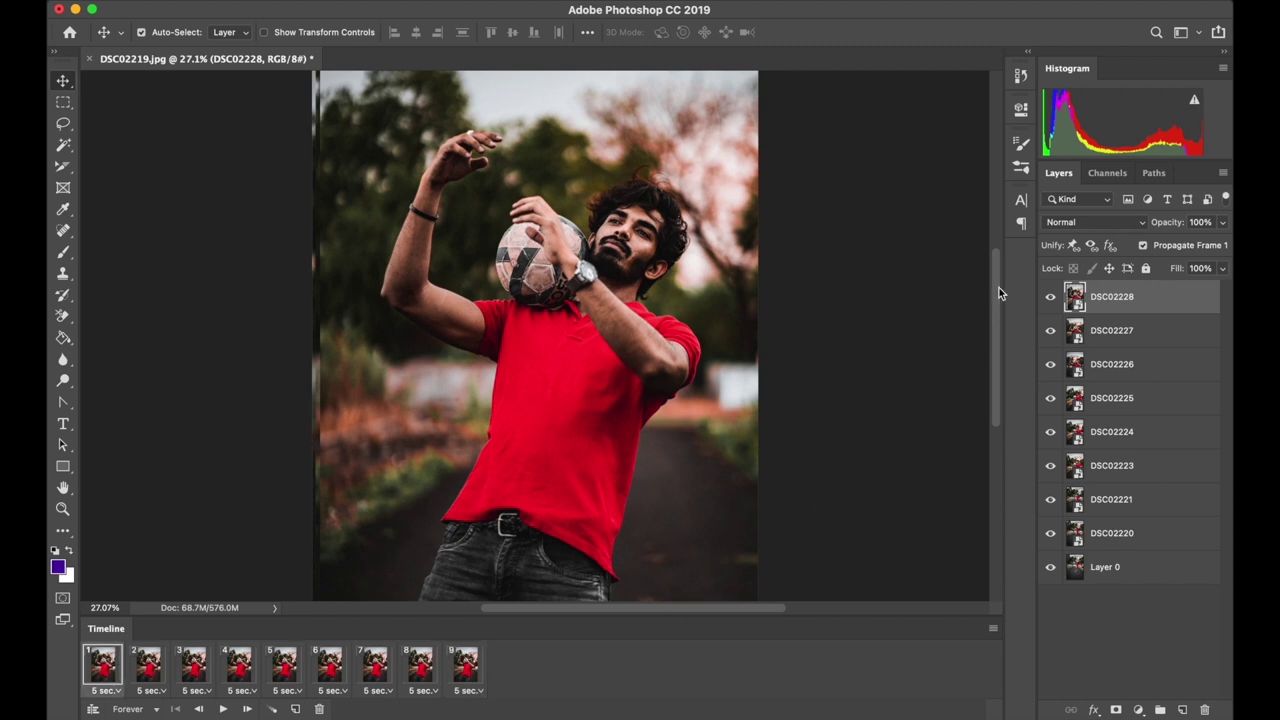
# Step: Give each frame its own photo layer (Layer 0, DSC02220, DSC02221…) with 5.0-second delay
pyautogui.moveTo(1048, 298); pyautogui.dragTo(1050, 527)
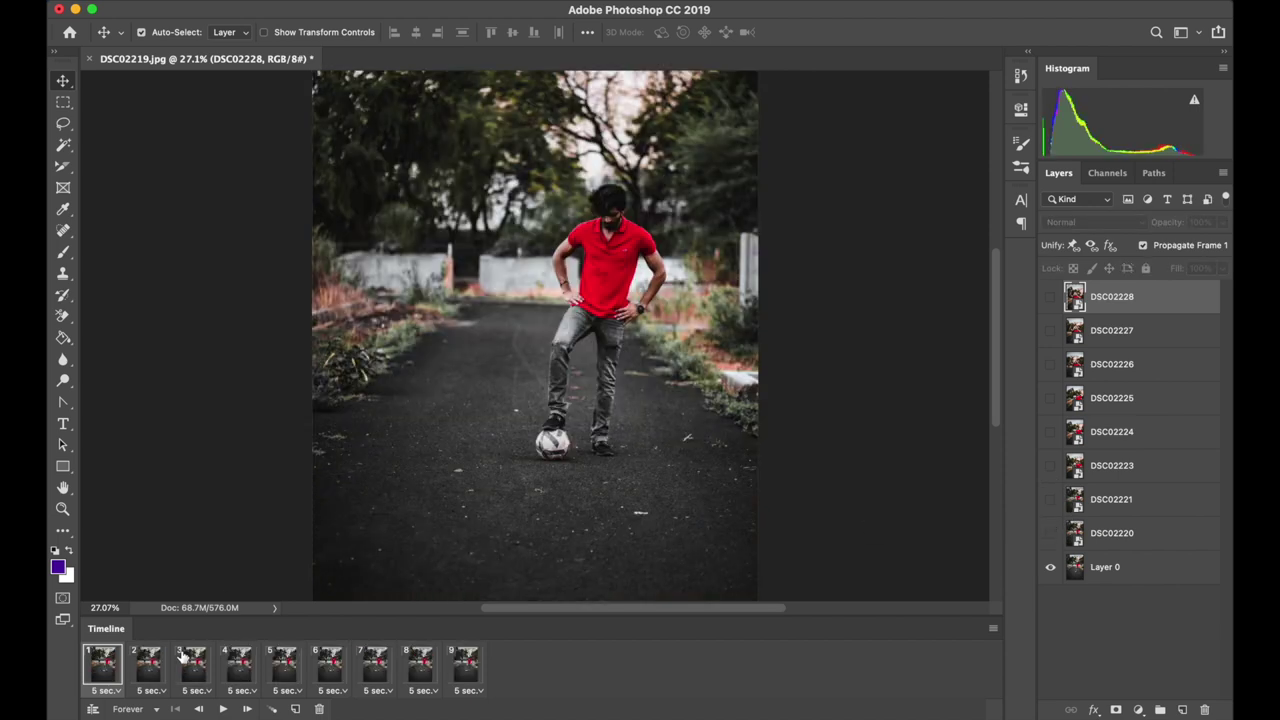
pyautogui.click(146, 668)
pyautogui.click(1050, 535)
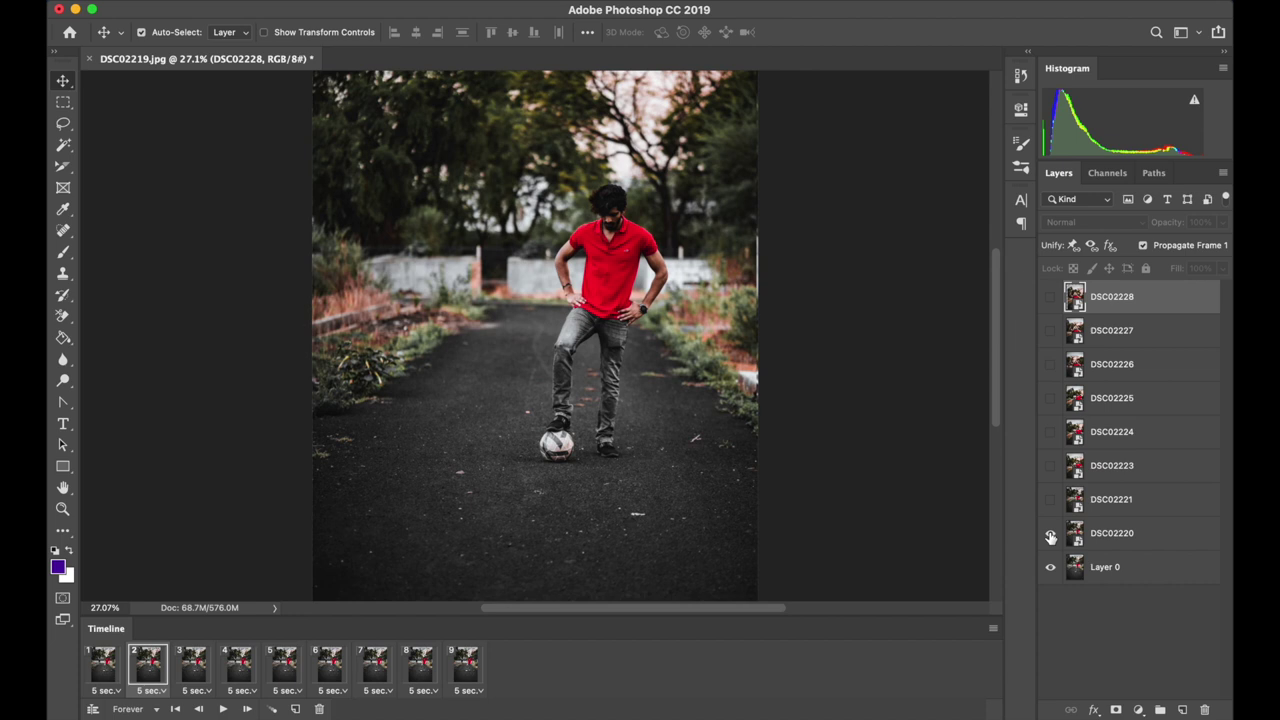
pyautogui.click(196, 664)
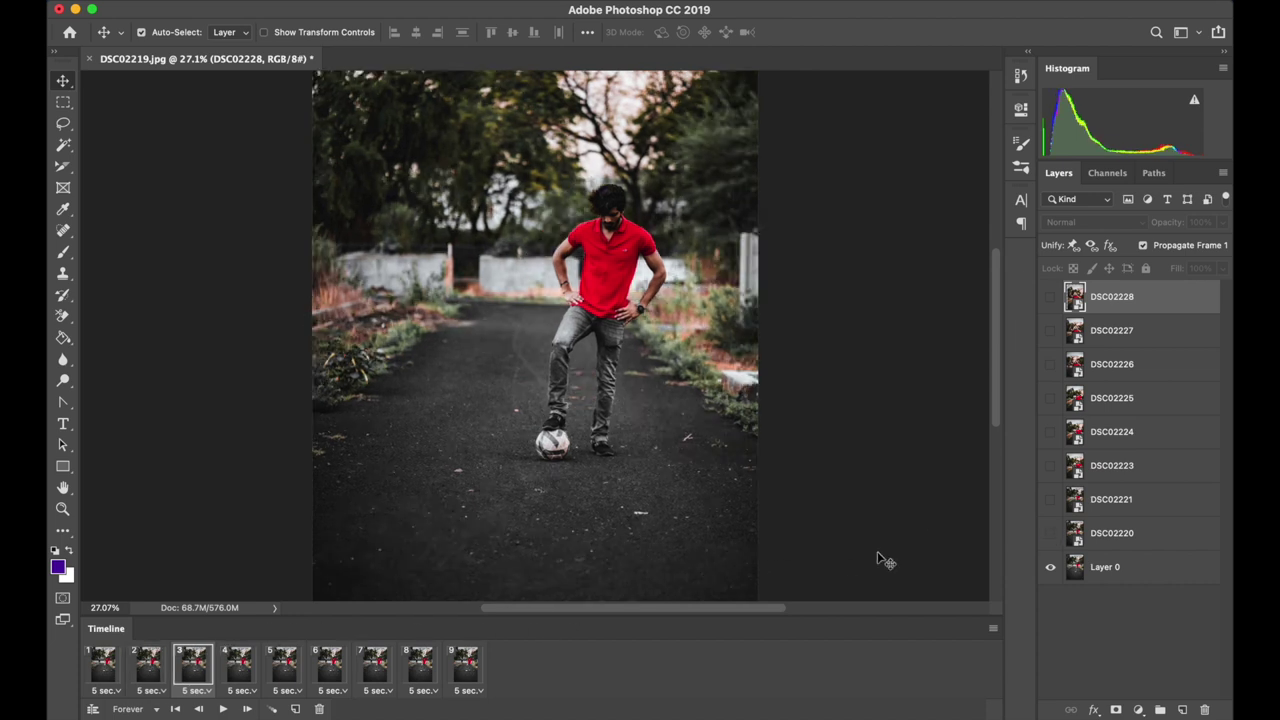
pyautogui.click(1050, 500)
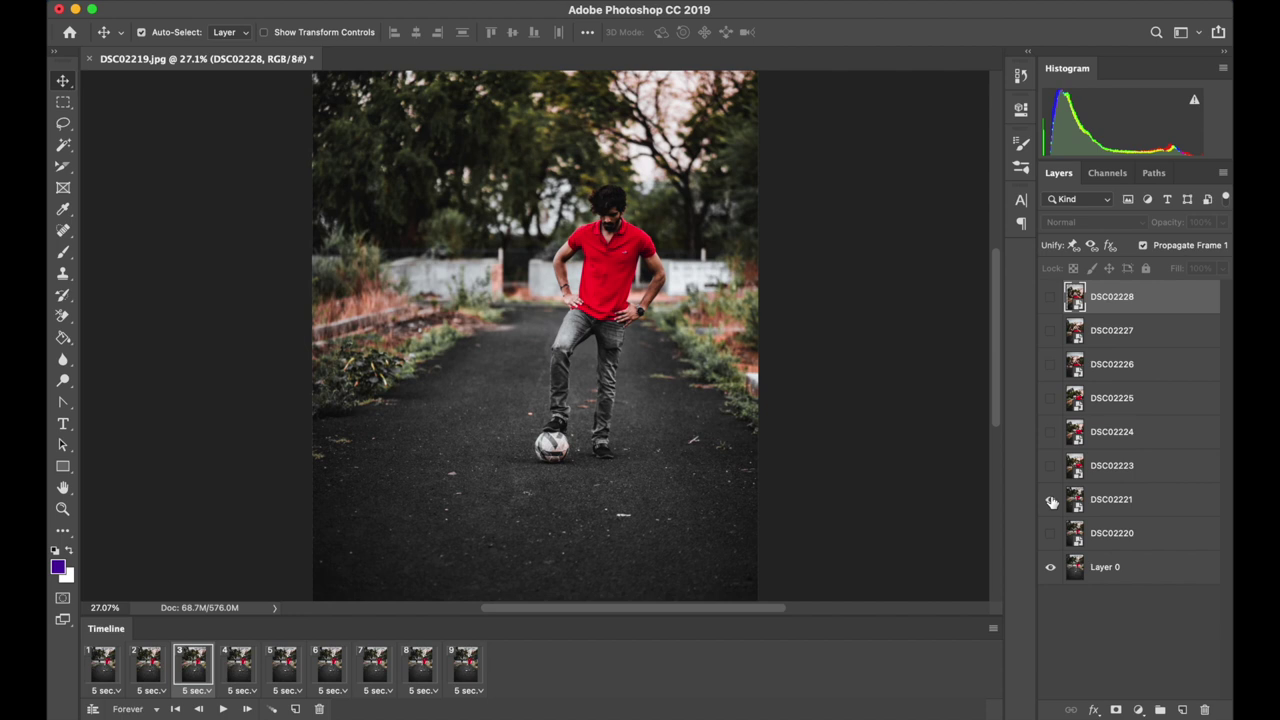
pyautogui.click(238, 665)
pyautogui.click(285, 665)
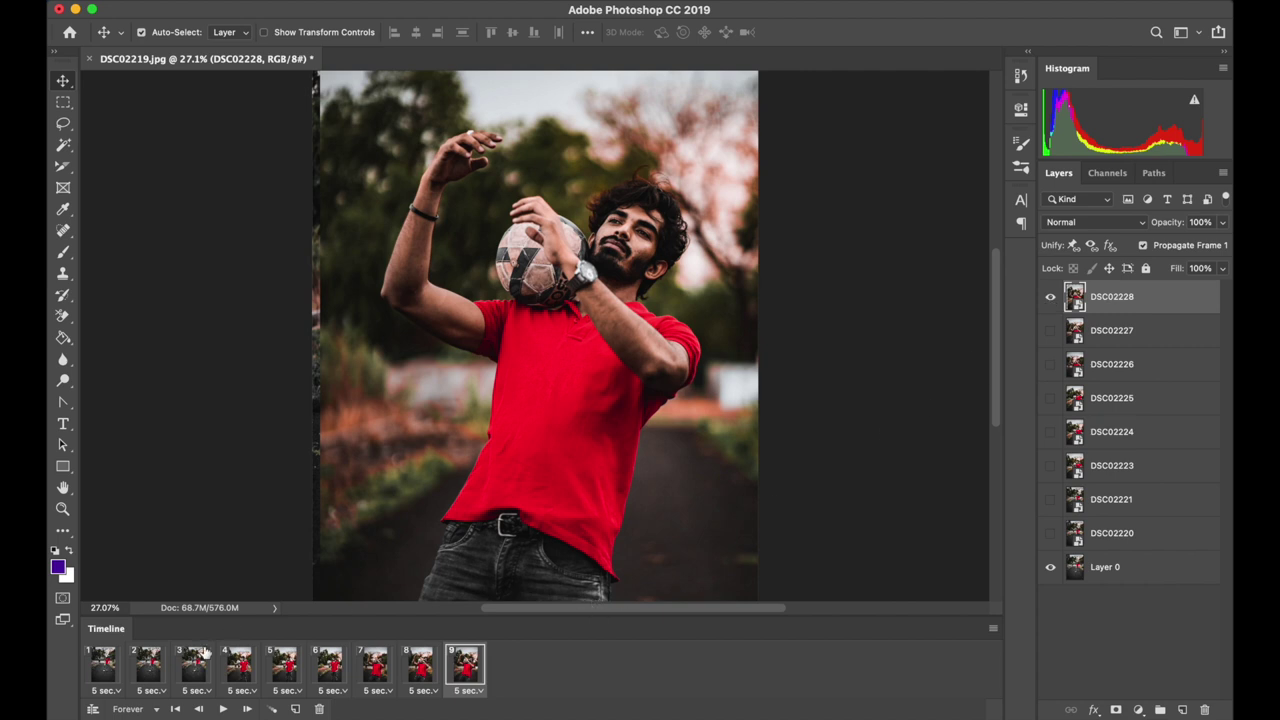
pyautogui.click(117, 691)
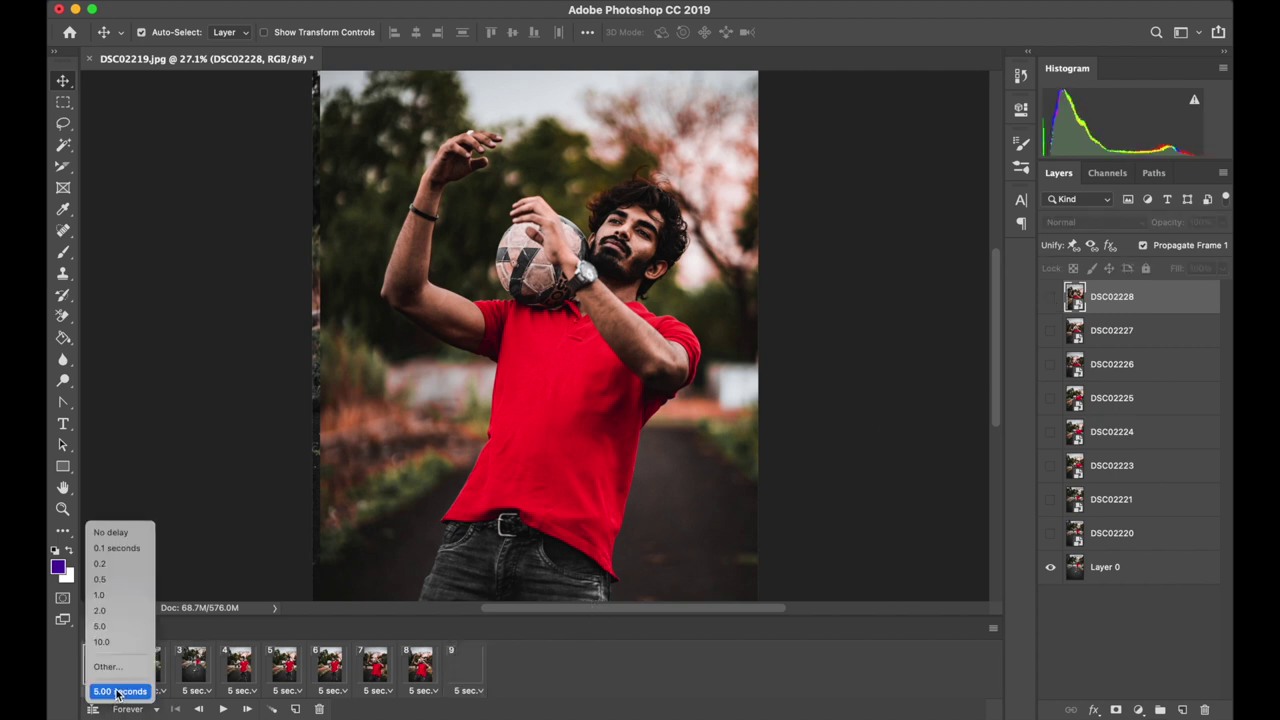
pyautogui.click(125, 629)
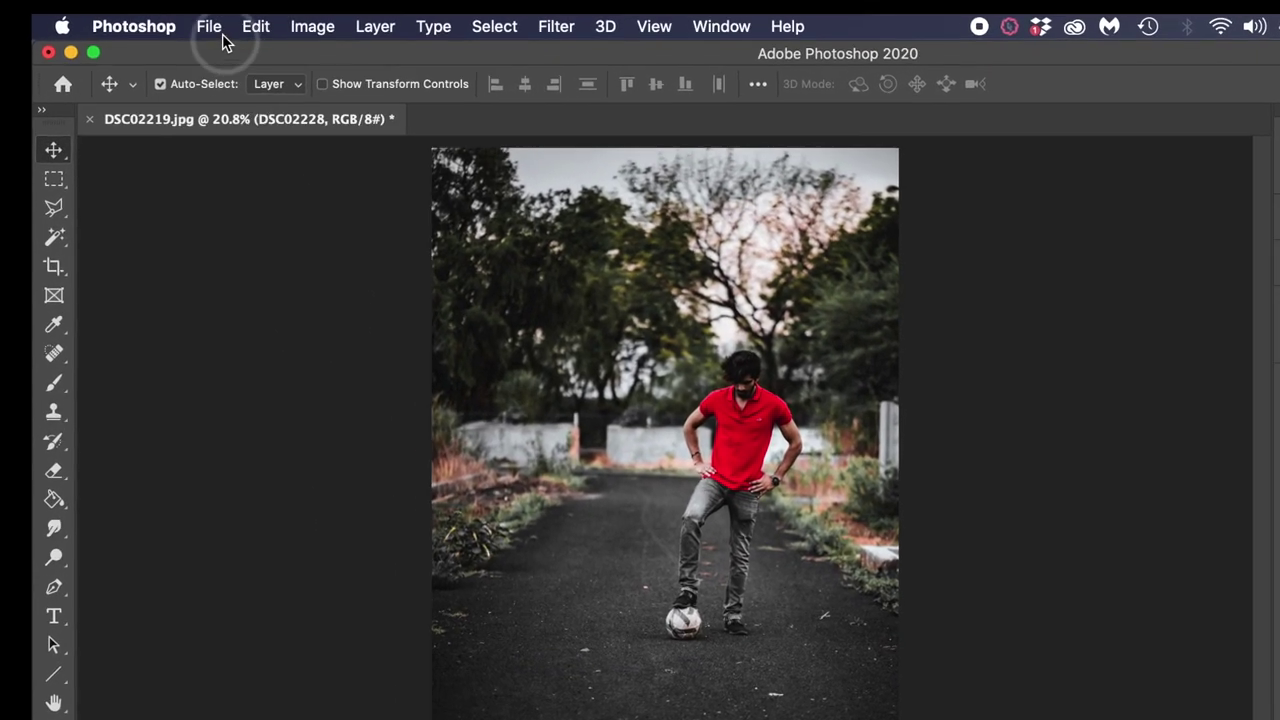
# Step: Open Save for Web (Legacy) with GIF format and Adaptive colour palette
pyautogui.click(209, 27)
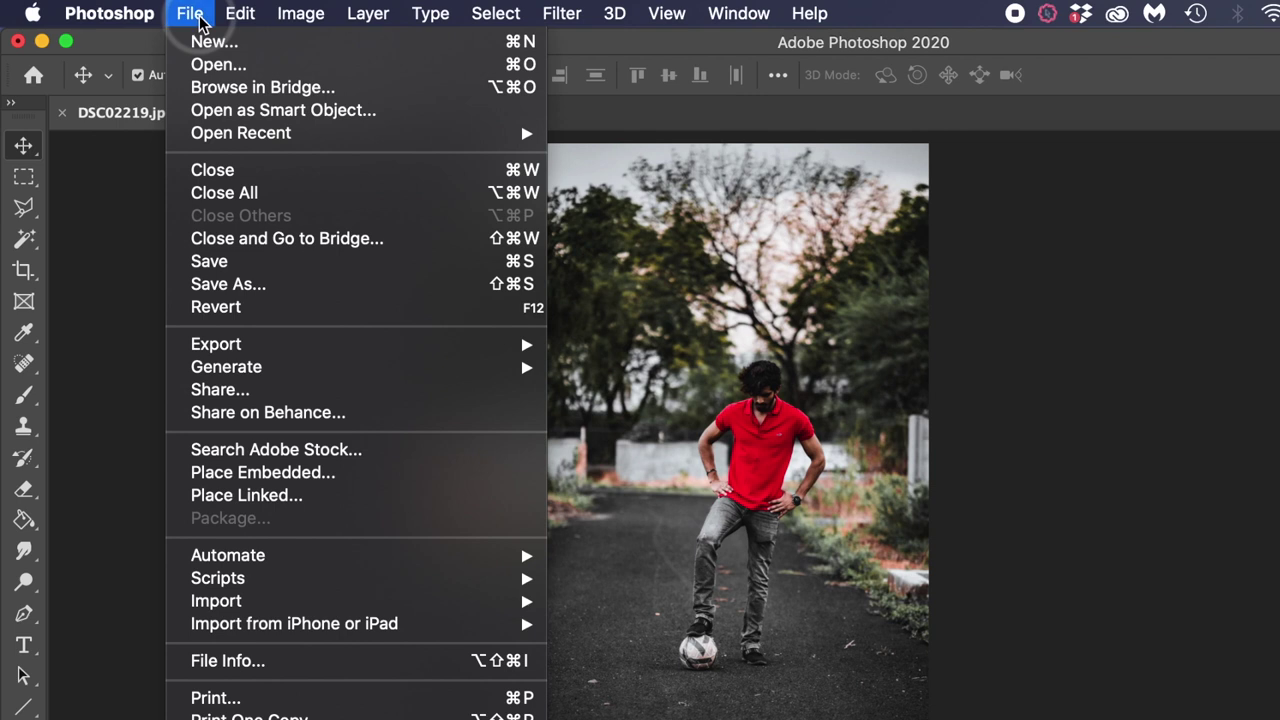
pyautogui.moveTo(467, 358)
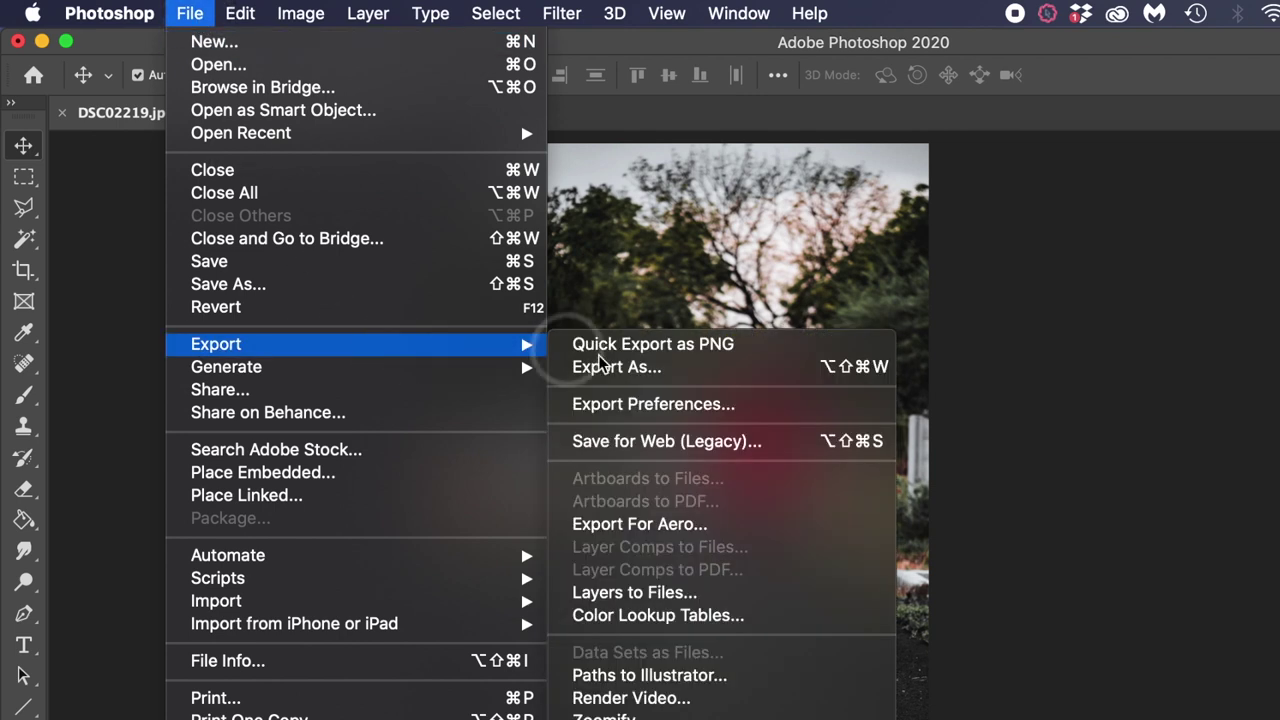
pyautogui.click(666, 441)
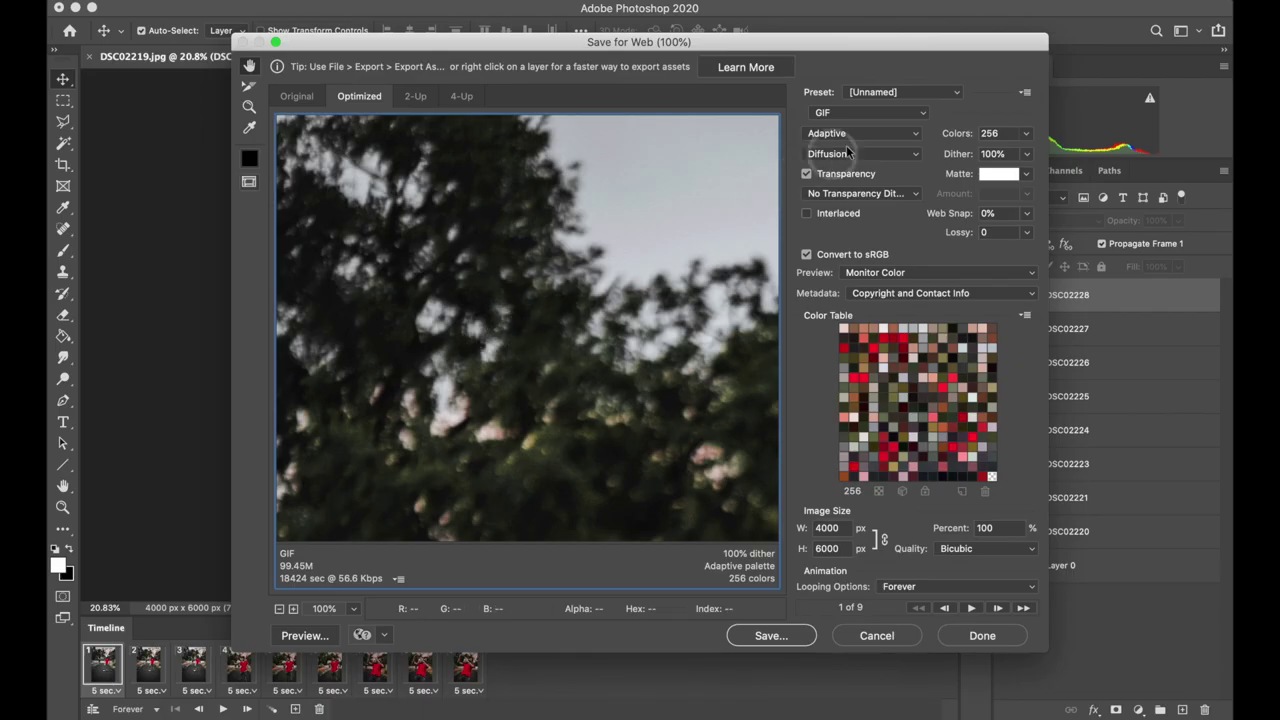
pyautogui.click(888, 113)
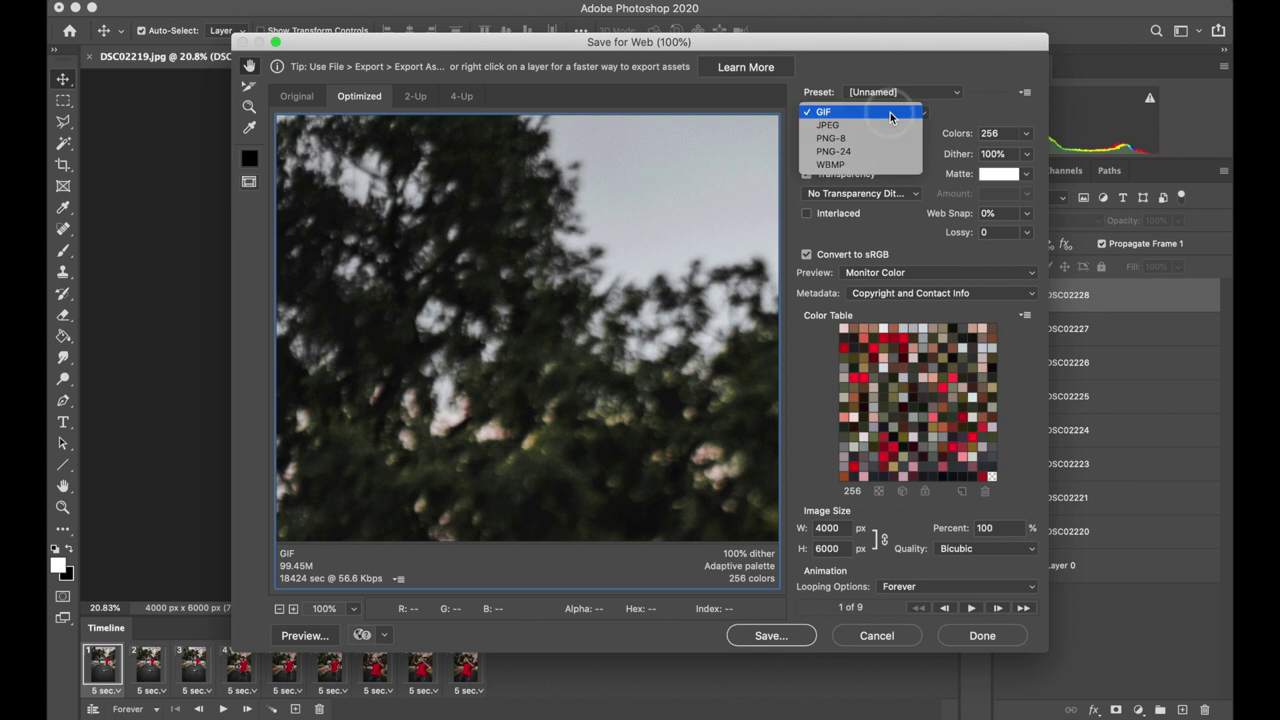
pyautogui.click(890, 113)
pyautogui.click(881, 137)
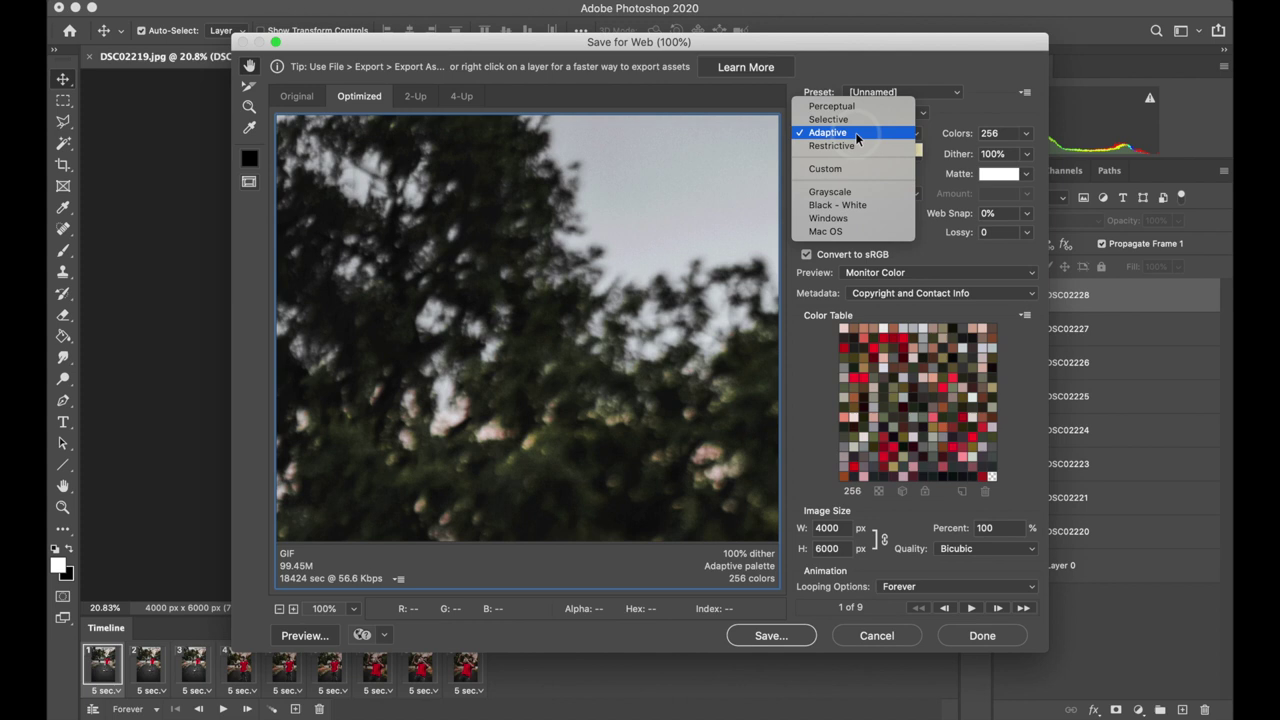
pyautogui.click(856, 136)
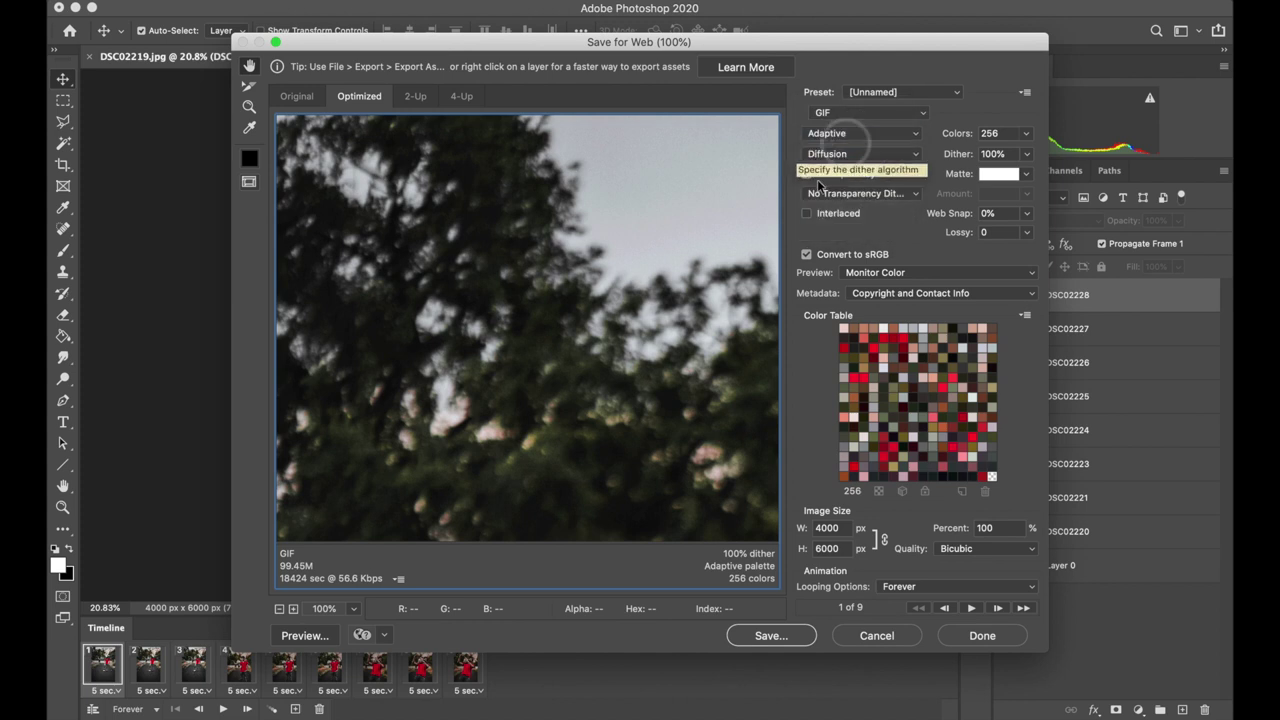
# Step: Save the optimized animation as H3D.gif
pyautogui.click(775, 638)
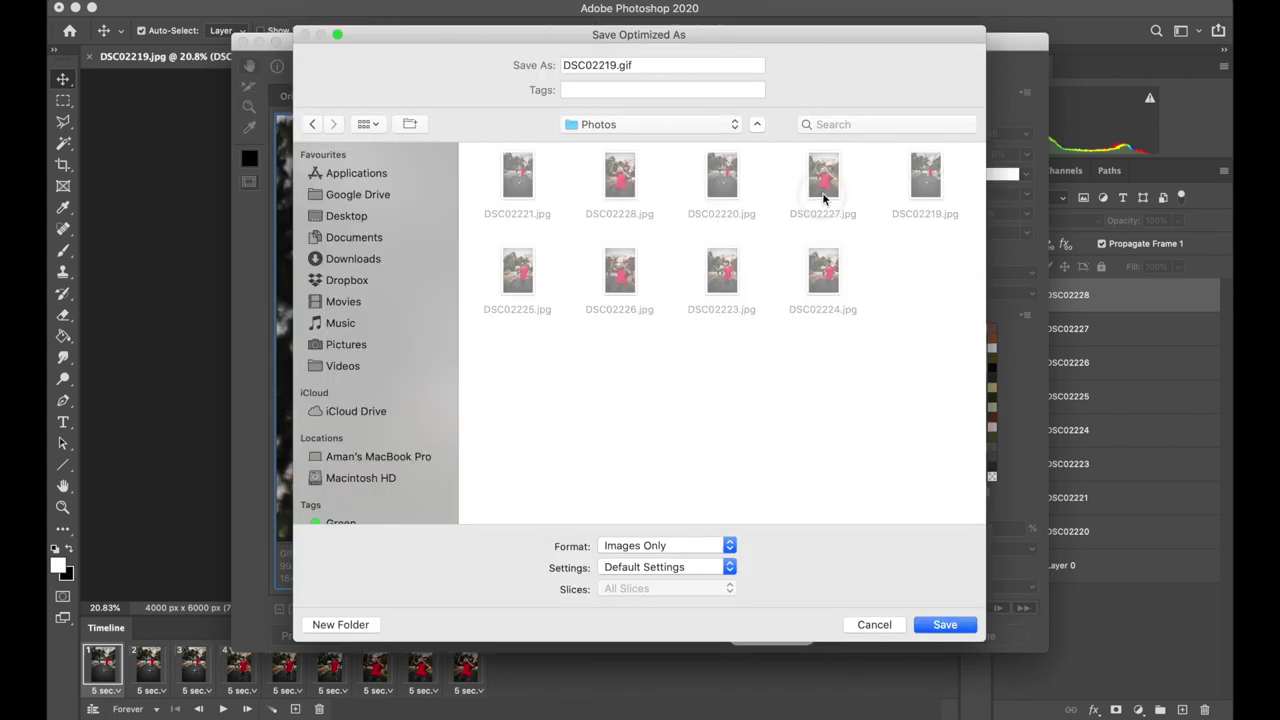
pyautogui.doubleClick(597, 64)
pyautogui.write('H3D')
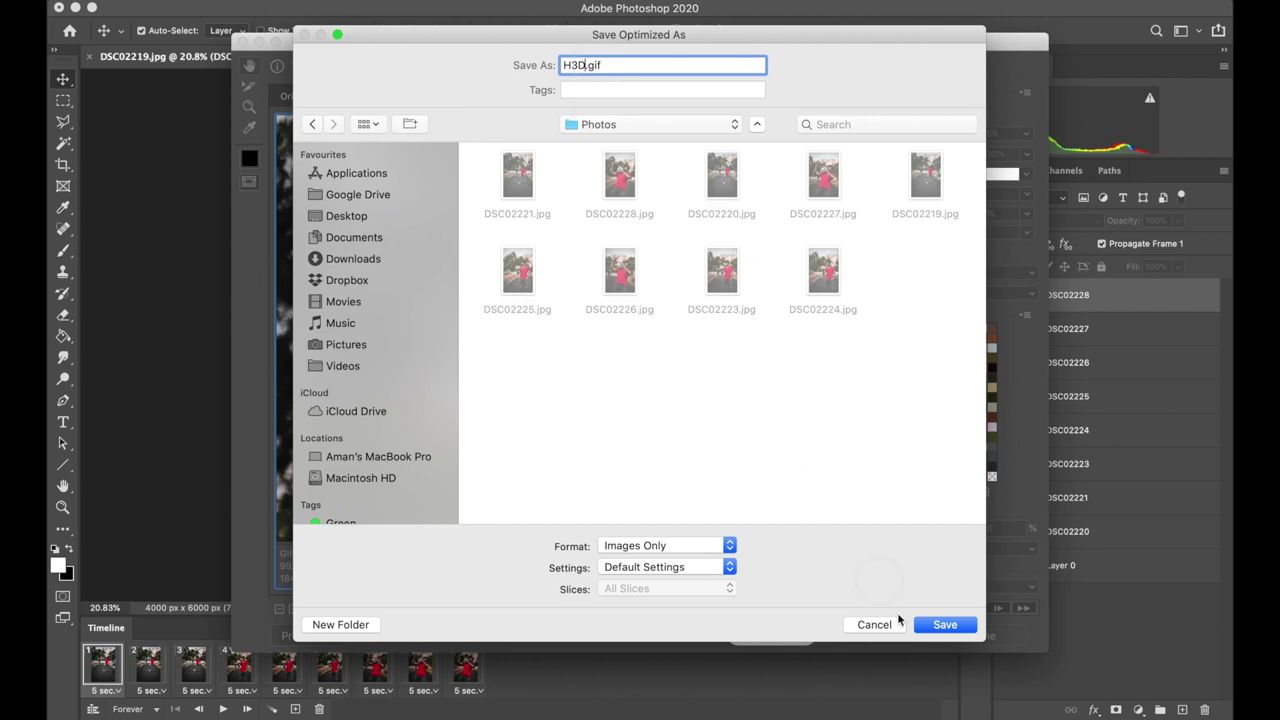
pyautogui.click(920, 624)
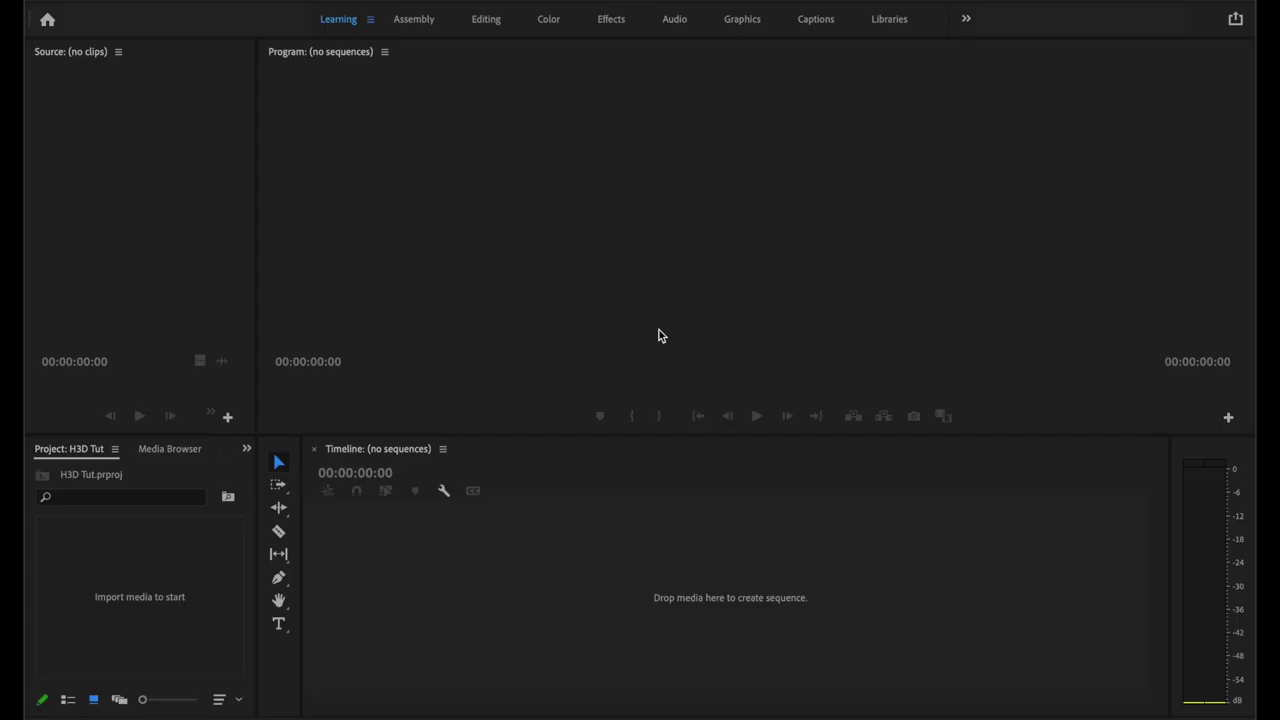
# Step: Import H3D.gif from Finder into the Premiere Pro project
pyautogui.press('super+Tab')
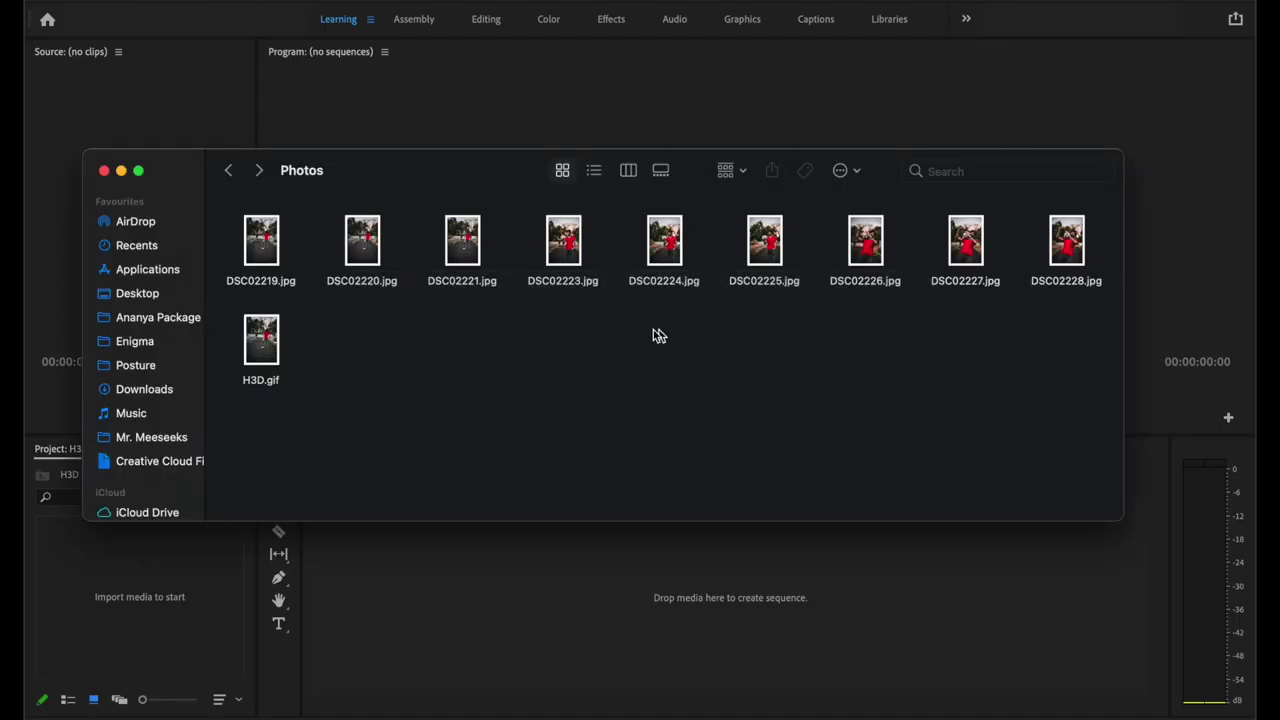
pyautogui.moveTo(270, 350); pyautogui.dragTo(208, 575)
pyautogui.click(214, 576)
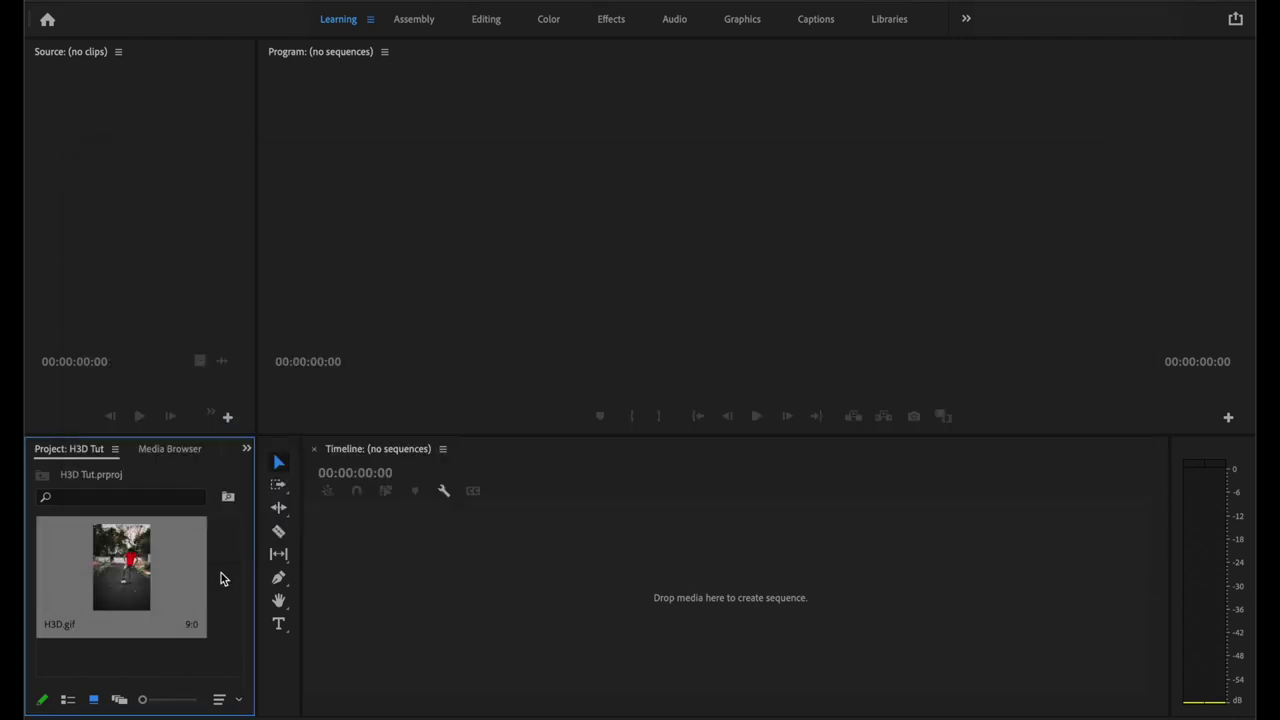
# Step: Start a new sequence using the Digital SLR 1080p DSLR 1080p30 preset
pyautogui.click(175, 0)
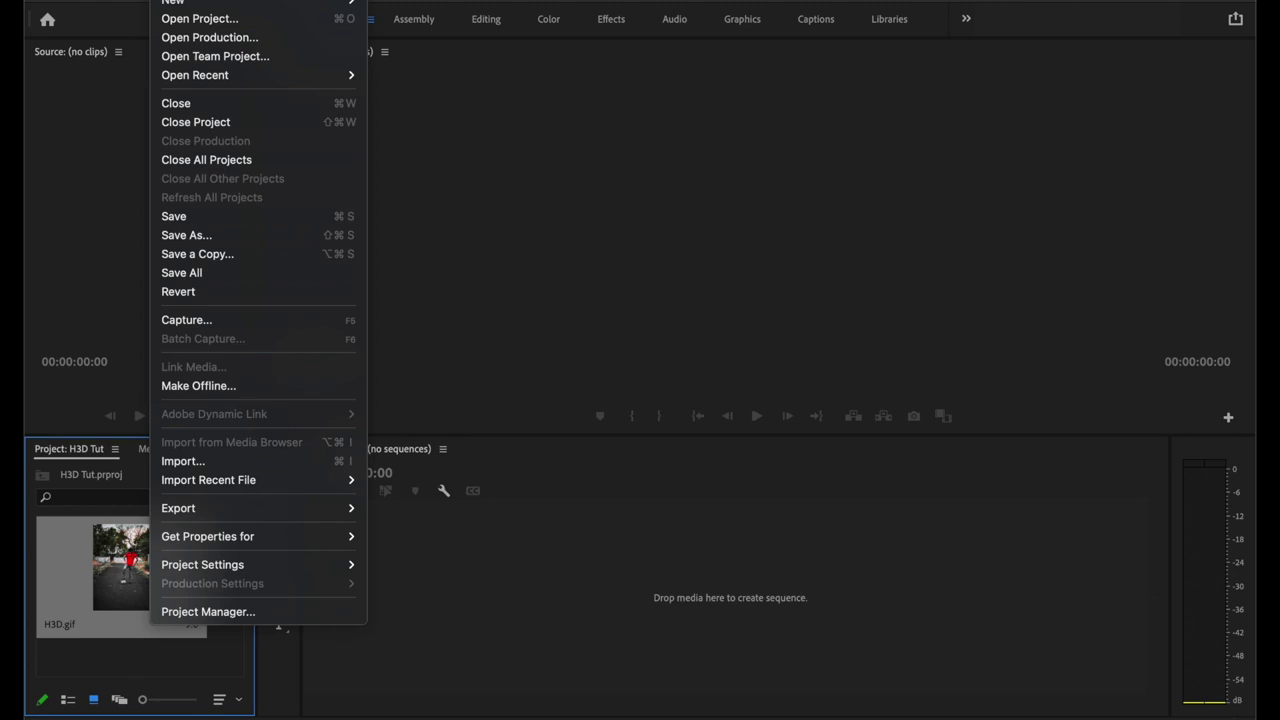
pyautogui.moveTo(200, 1)
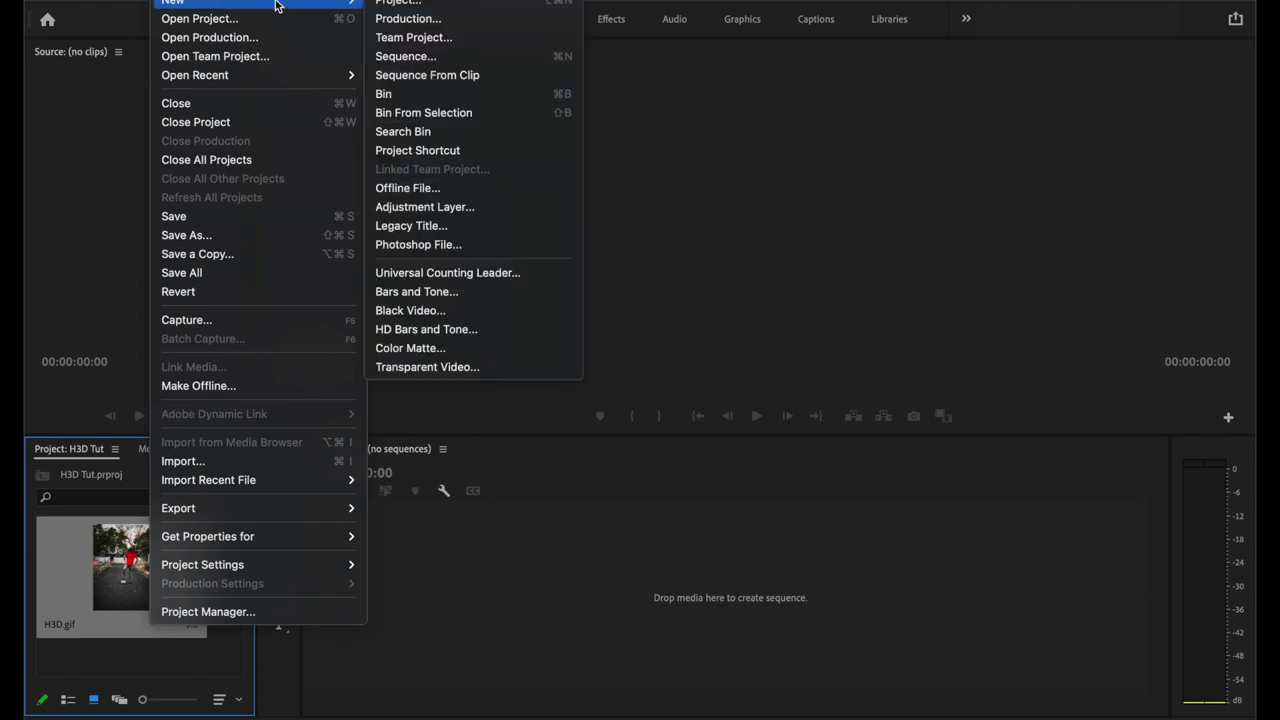
pyautogui.click(479, 53)
pyautogui.click(366, 201)
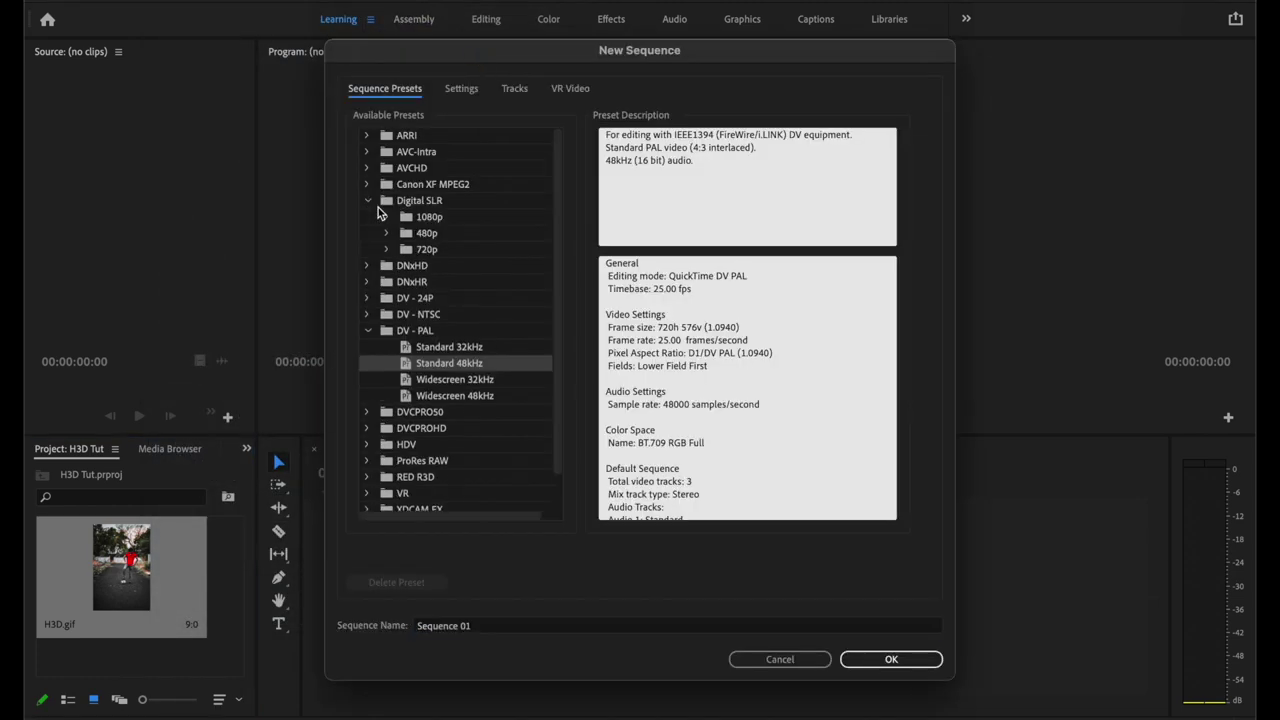
pyautogui.click(387, 217)
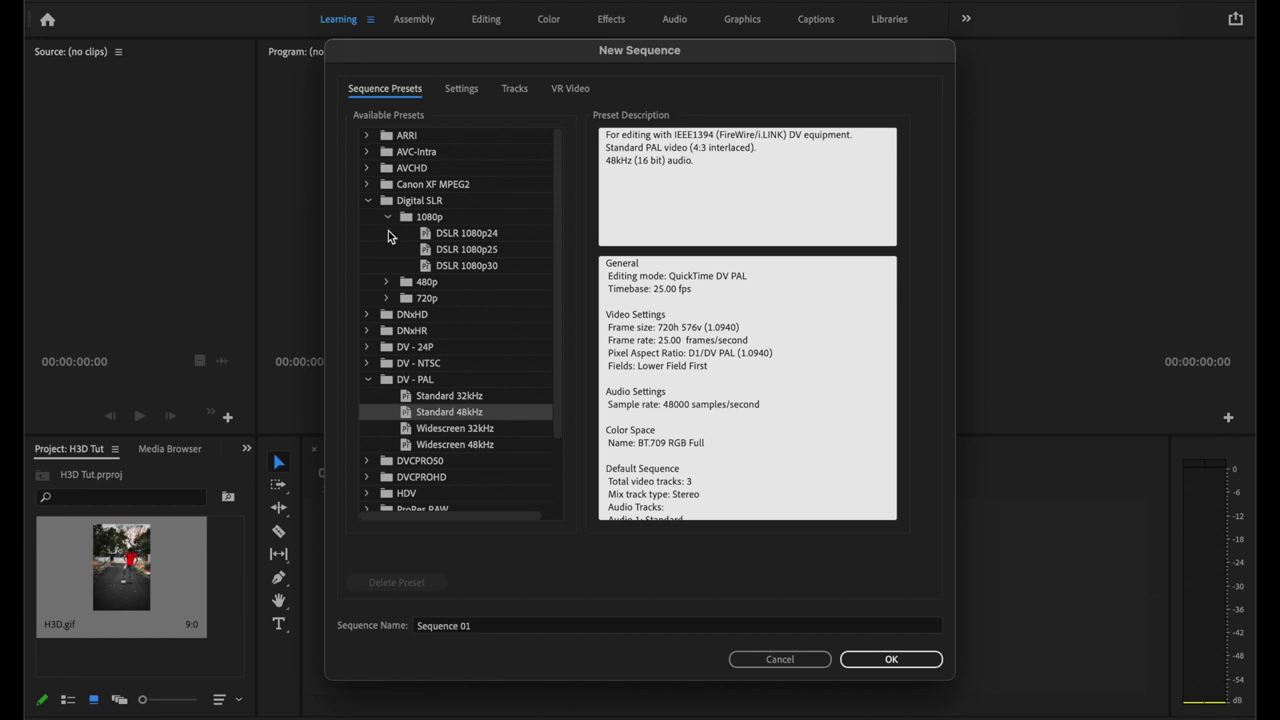
pyautogui.click(468, 265)
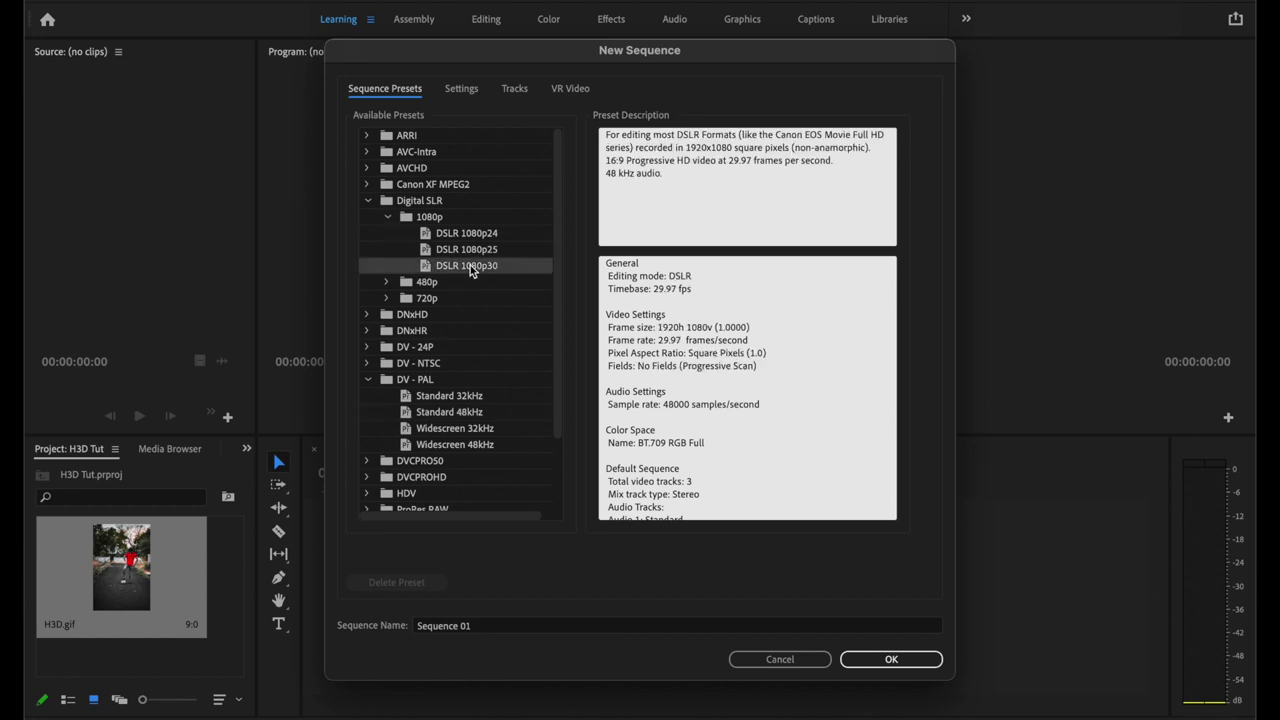
# Step: Set the sequence timebase to 30.00 fps and frame size to 1080 × 1920
pyautogui.click(463, 90)
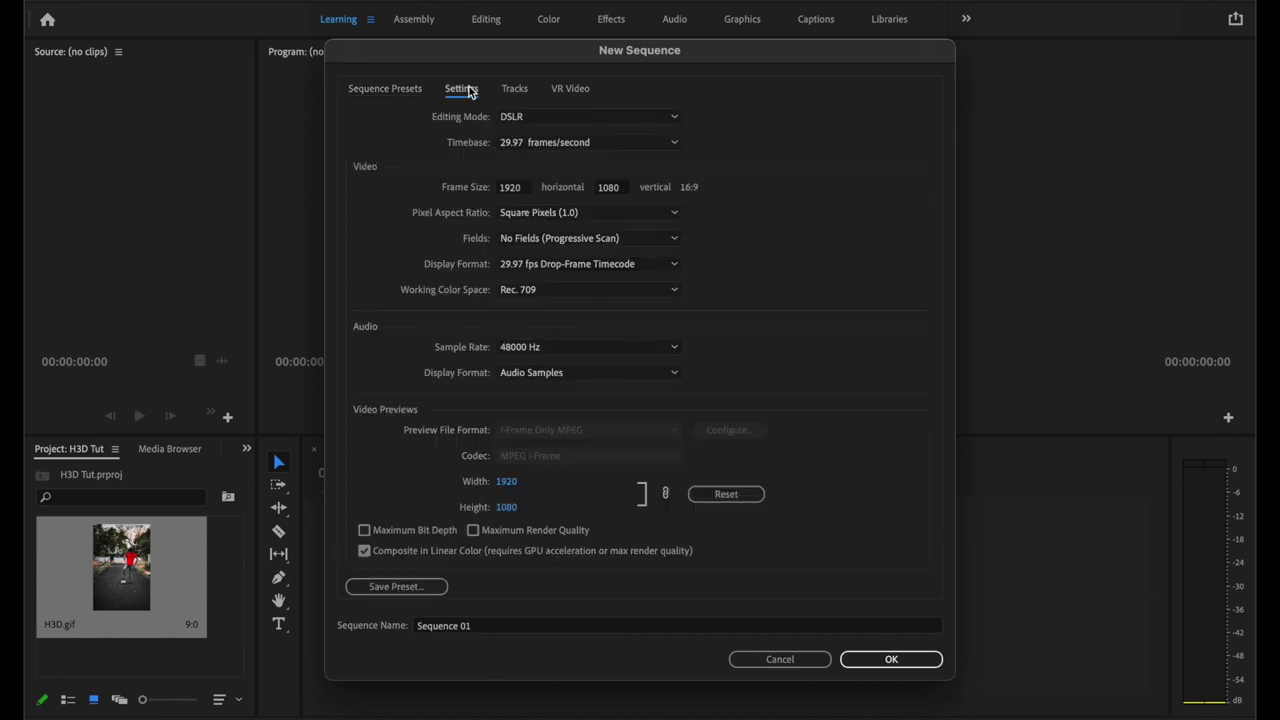
pyautogui.click(600, 147)
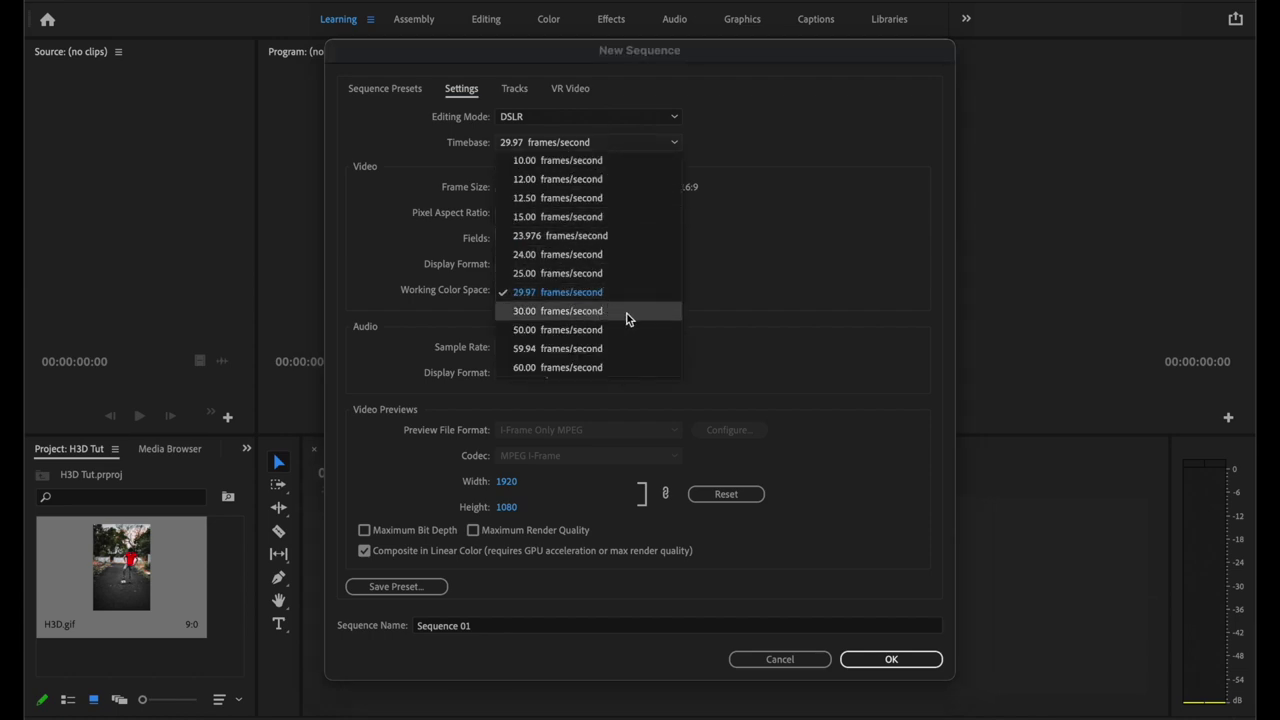
pyautogui.click(628, 318)
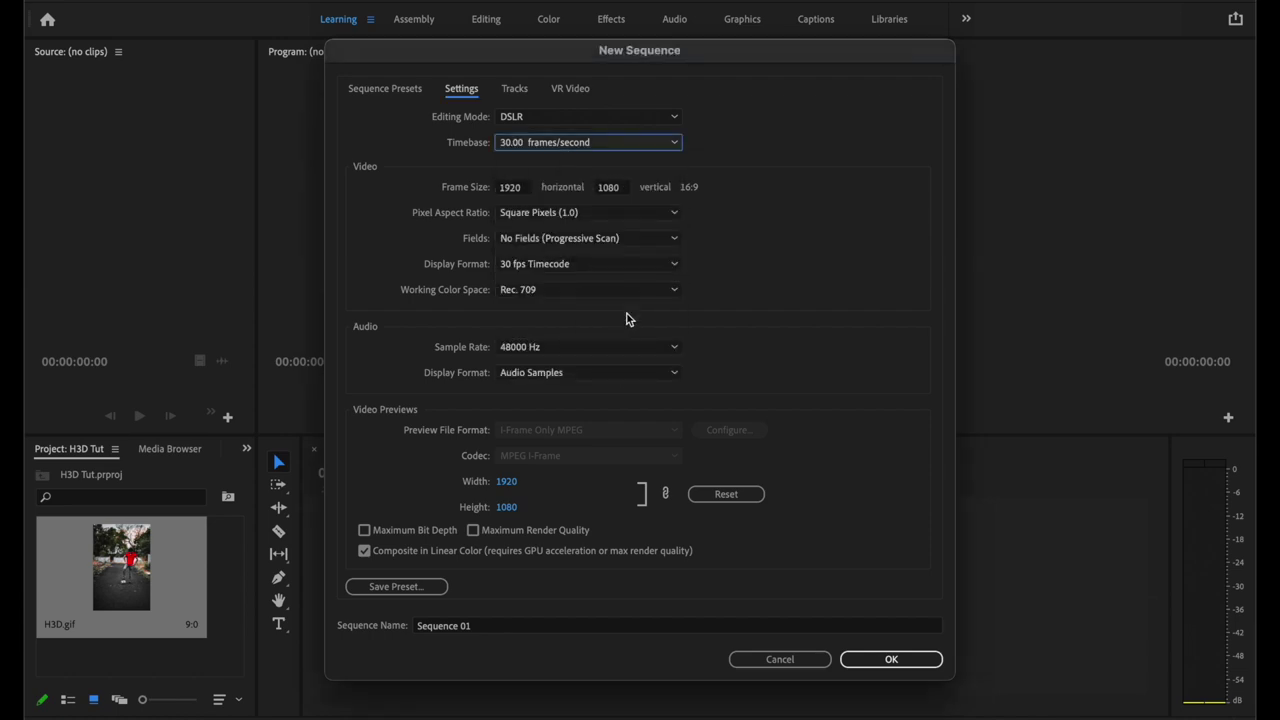
pyautogui.click(524, 188)
pyautogui.moveTo(524, 187); pyautogui.dragTo(479, 188)
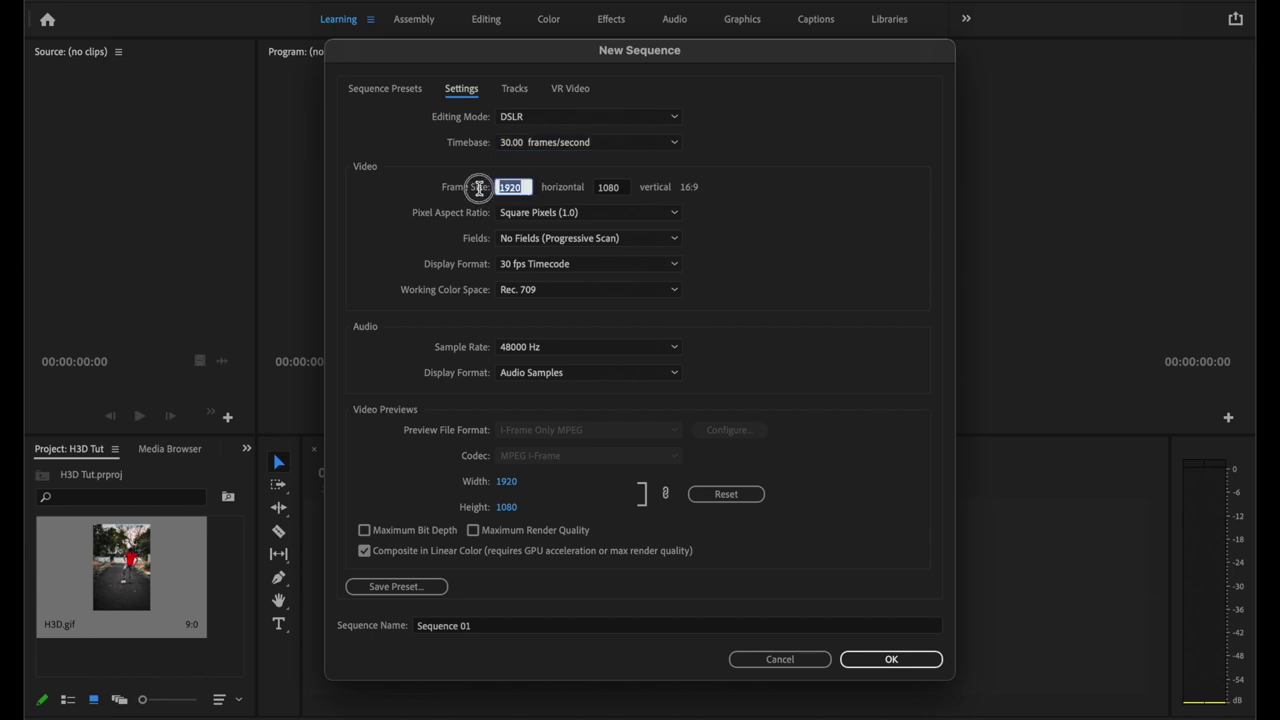
pyautogui.write('10')
pyautogui.press('Tab')
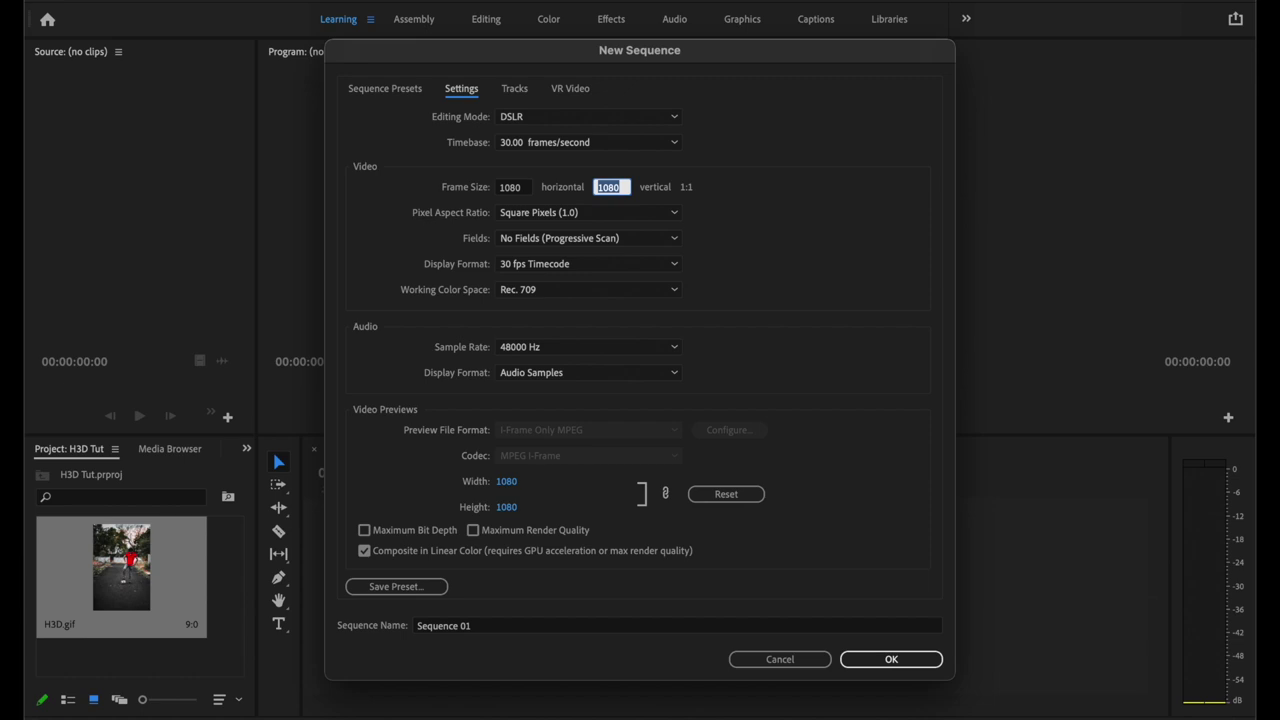
pyautogui.write('192')
pyautogui.click(781, 246)
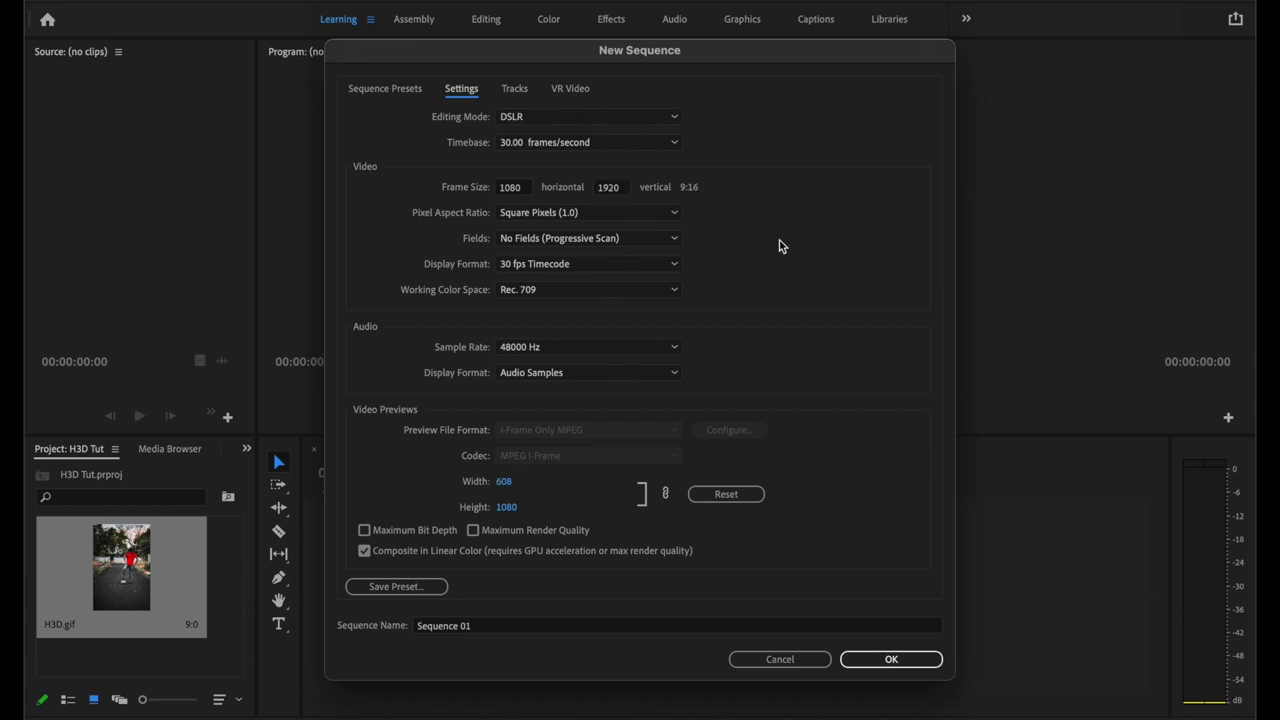
# Step: Create the sequence and place H3D.gif on V1, keeping the existing sequence settings
pyautogui.click(895, 659)
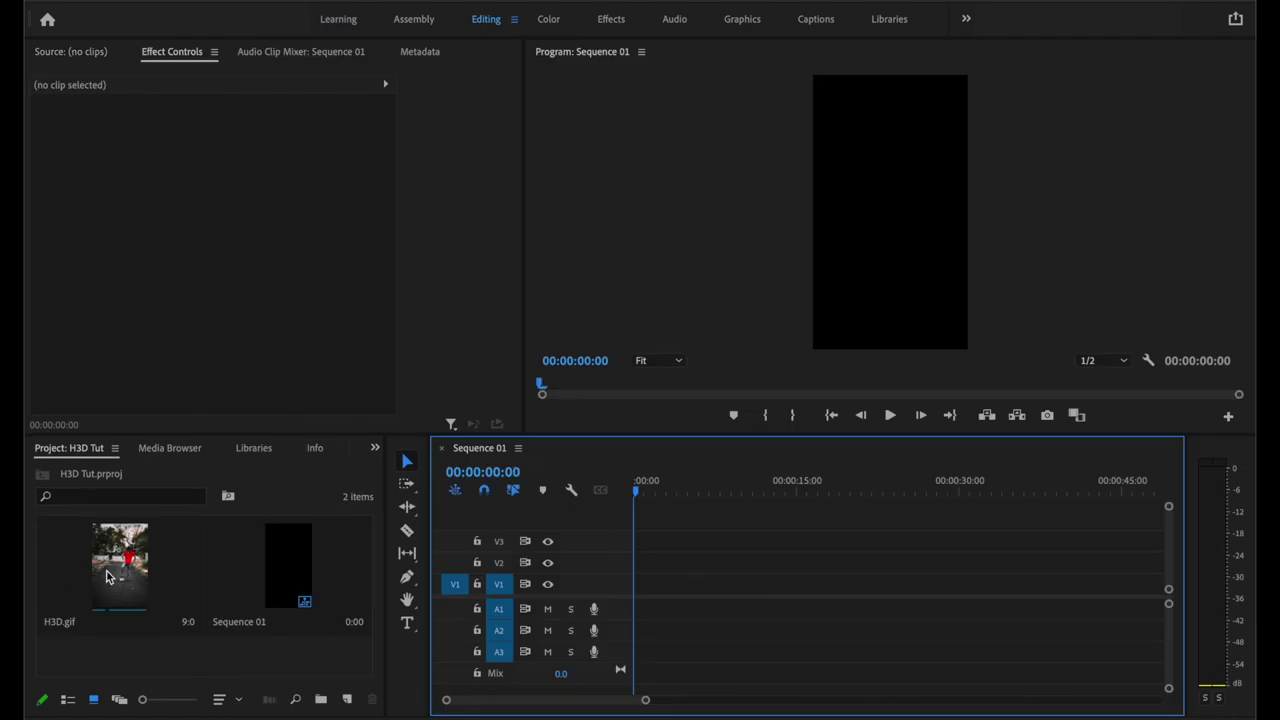
pyautogui.moveTo(108, 578); pyautogui.dragTo(642, 591)
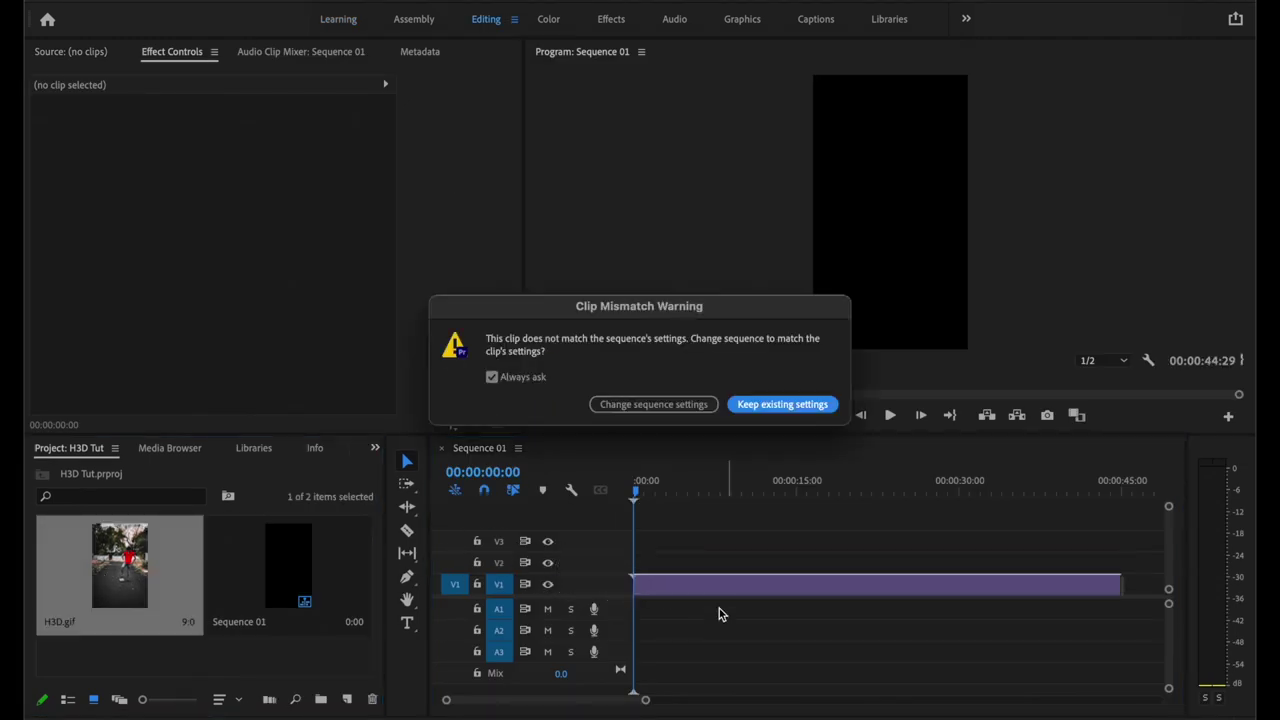
pyautogui.click(800, 405)
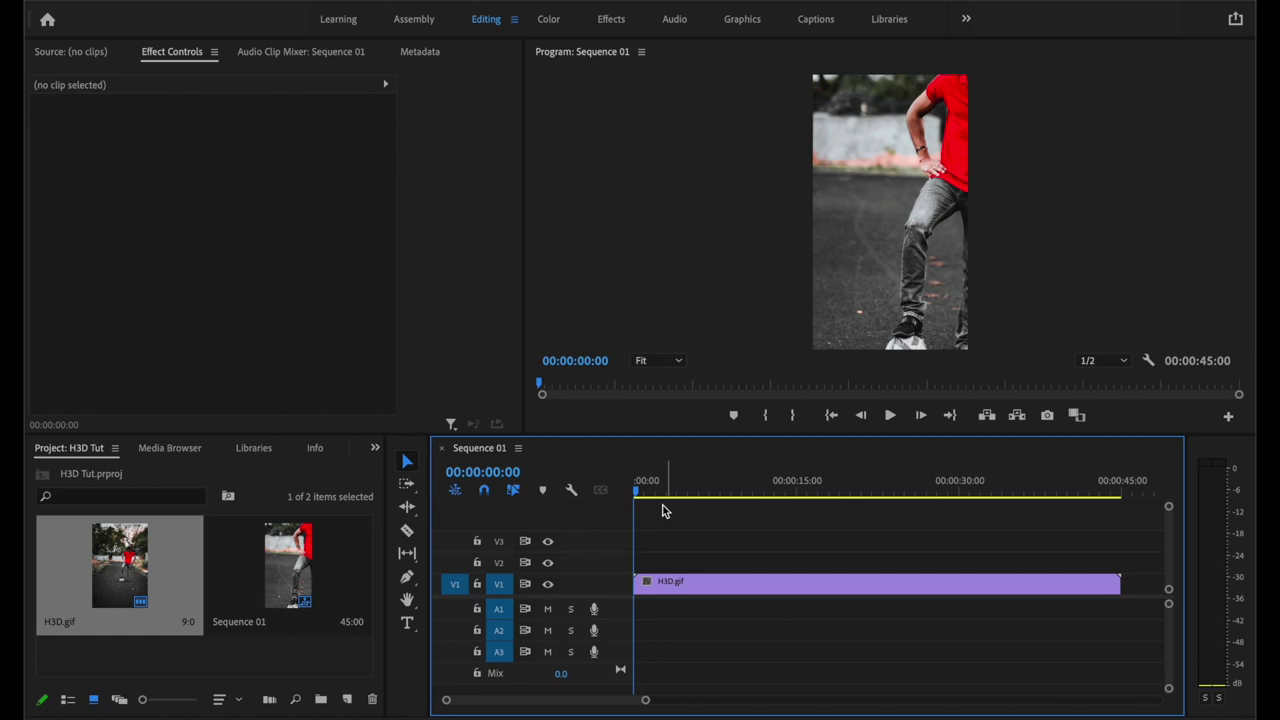
# Step: Scale the H3D.gif clip down to 33 in Effect Controls
pyautogui.click(668, 591)
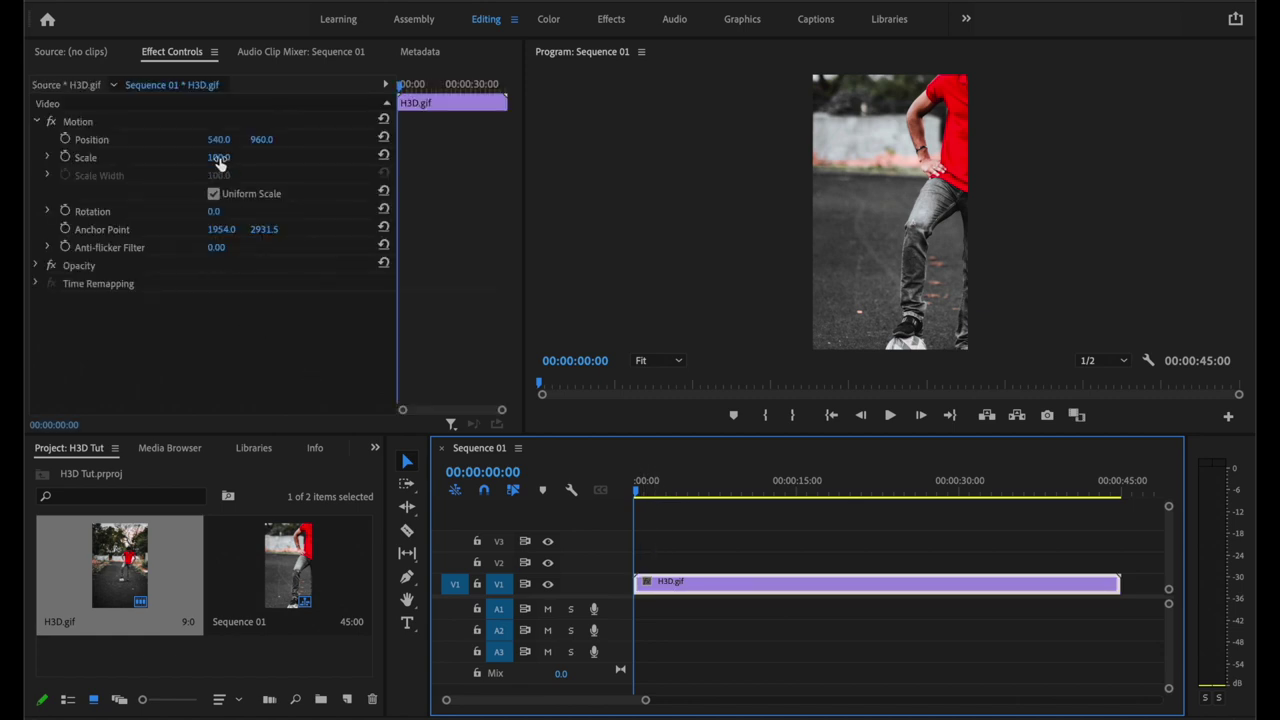
pyautogui.moveTo(219, 158); pyautogui.dragTo(153, 158)
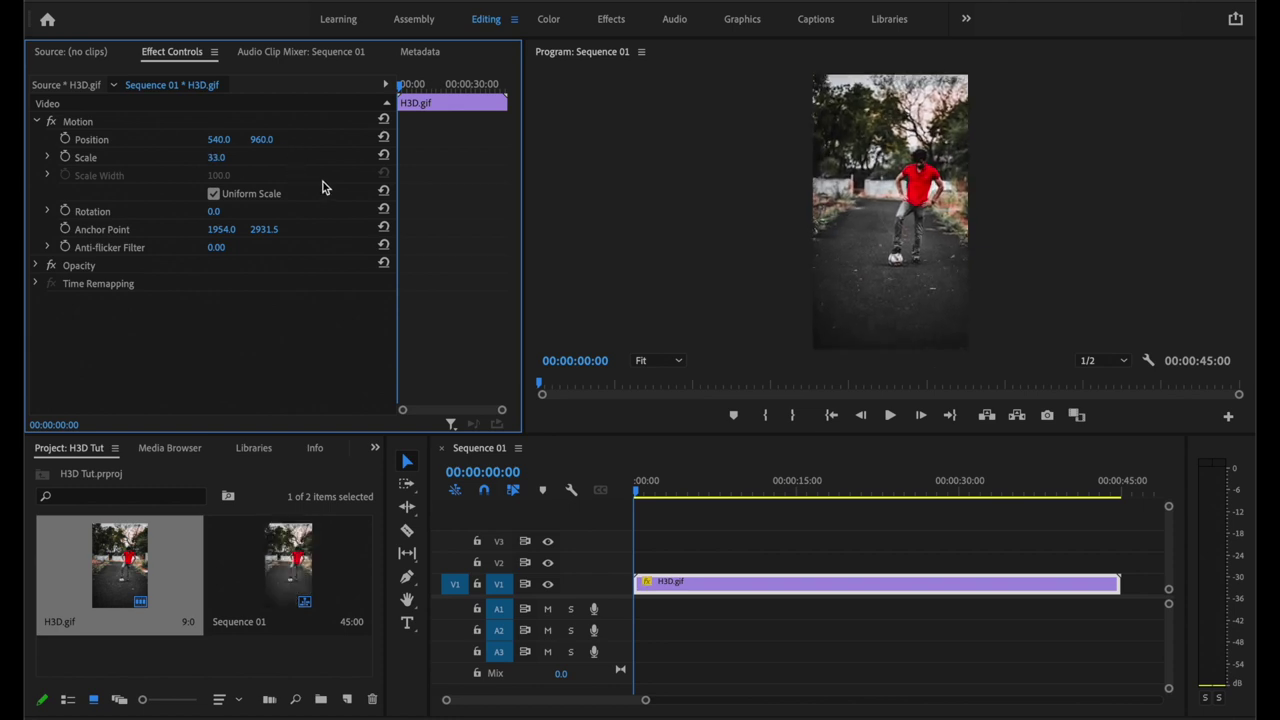
pyautogui.click(711, 606)
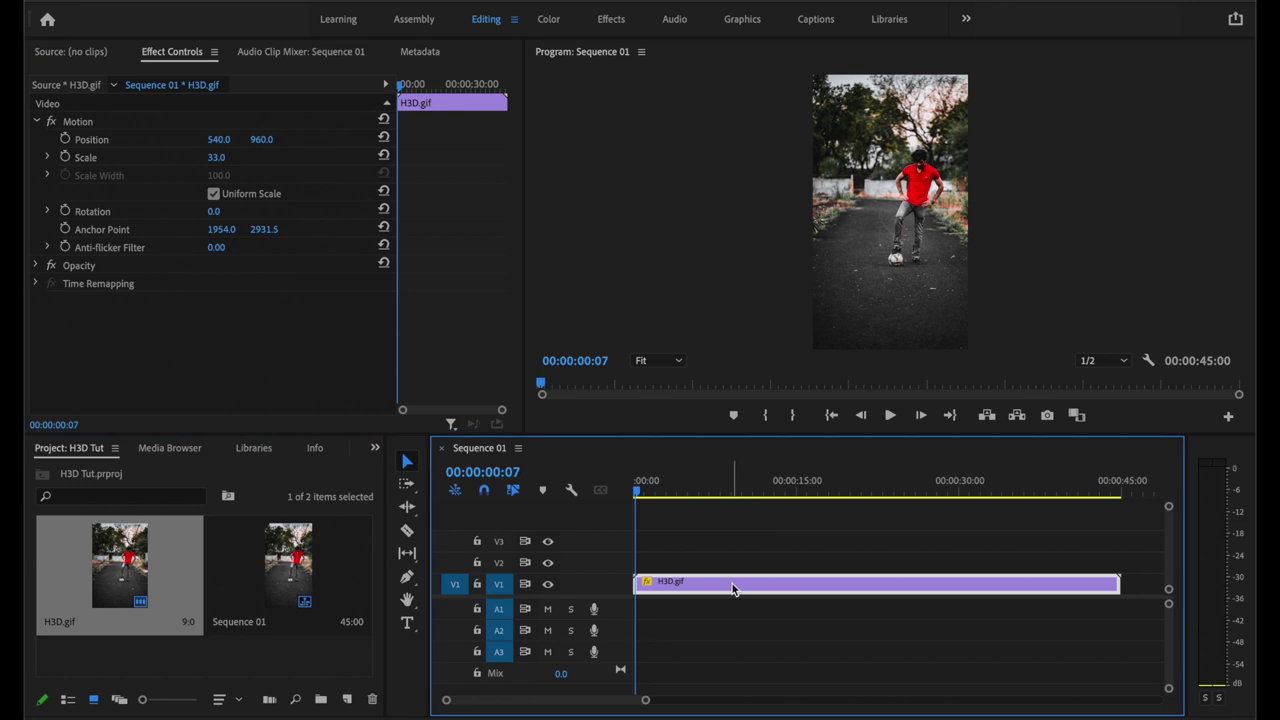
# Step: Give the H3D.gif clip a 00:00:03:00 duration with Optical Flow time interpolation
pyautogui.rightClick(732, 583)
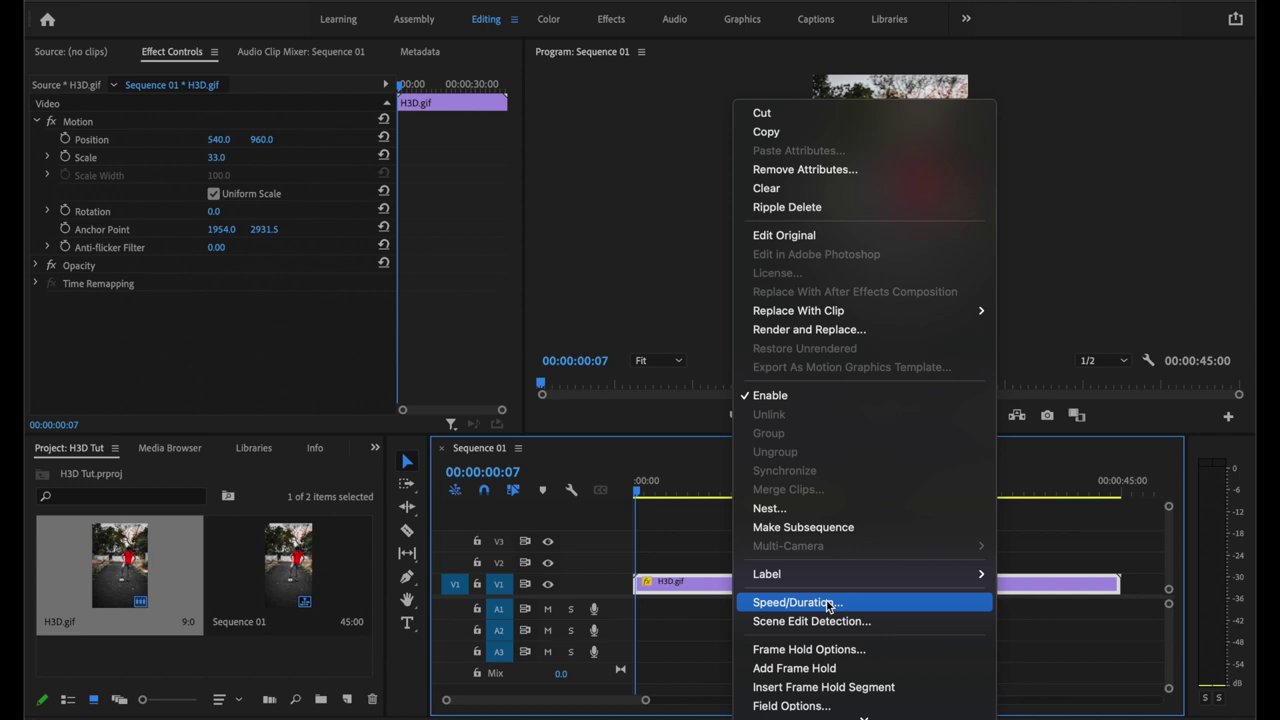
pyautogui.click(828, 604)
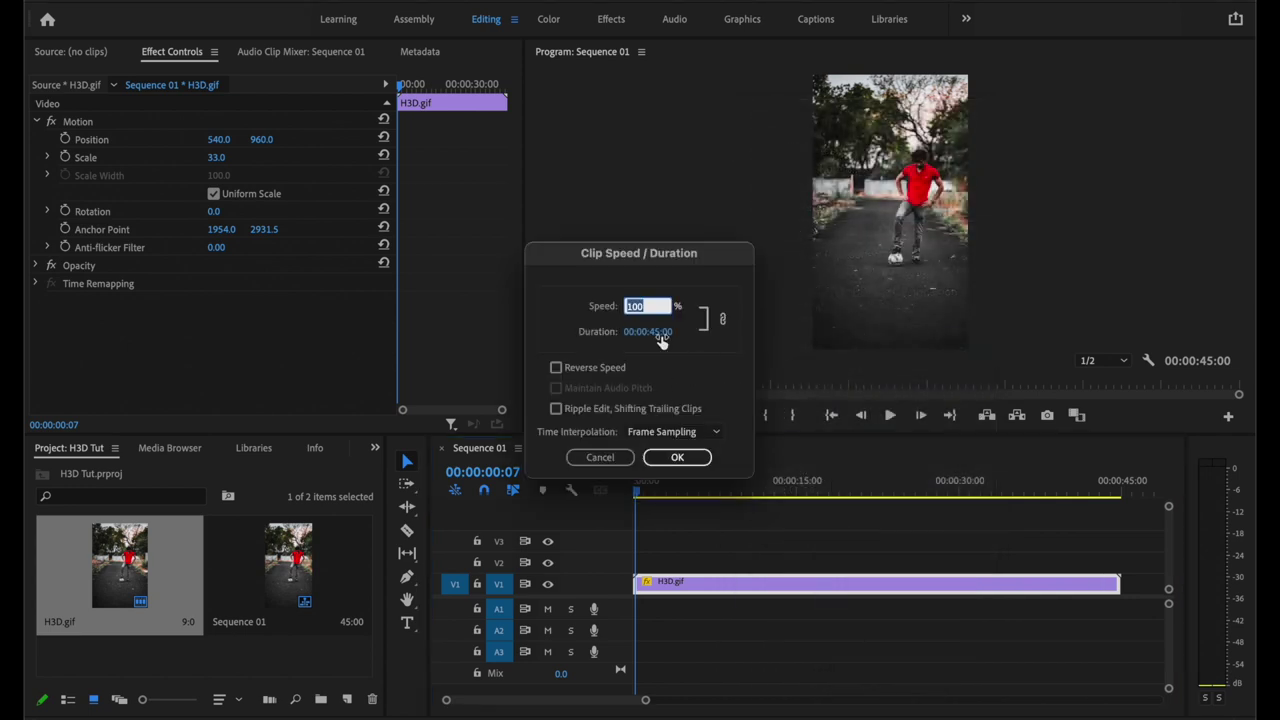
pyautogui.click(658, 338)
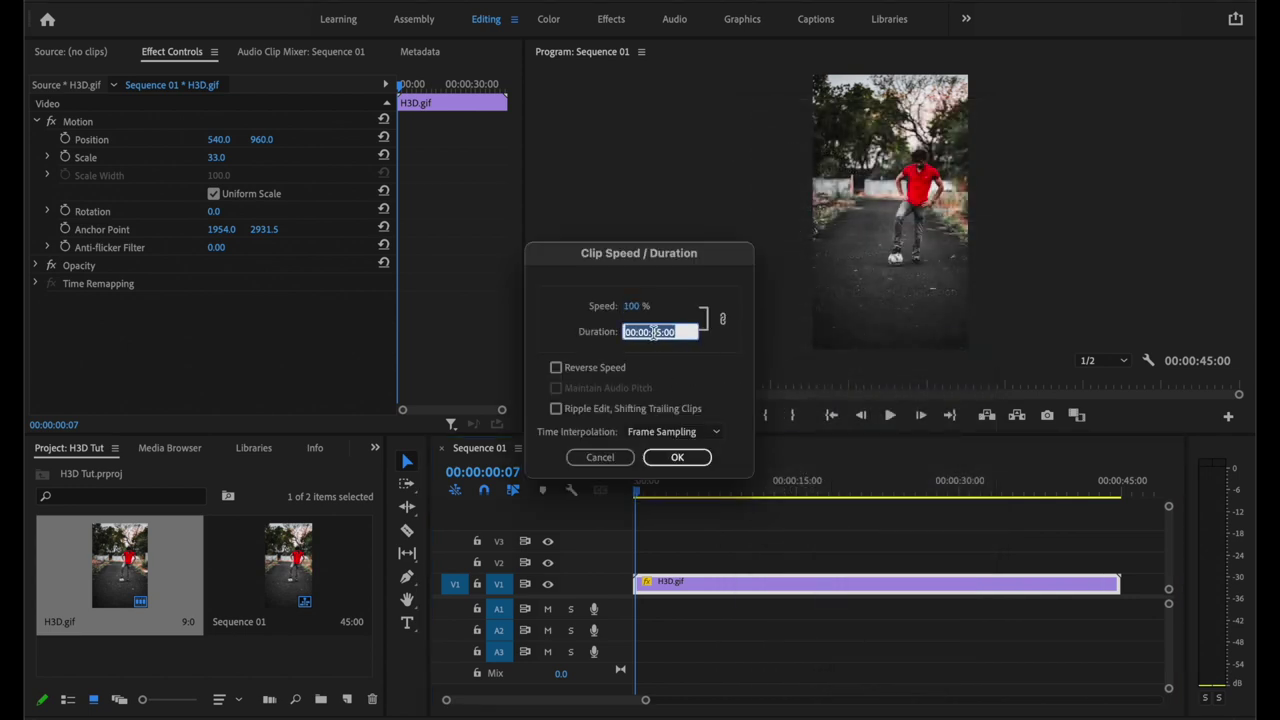
pyautogui.click(656, 332)
pyautogui.press('BackSpace')
pyautogui.press('BackSpace')
pyautogui.write('03')
pyautogui.press('Return')
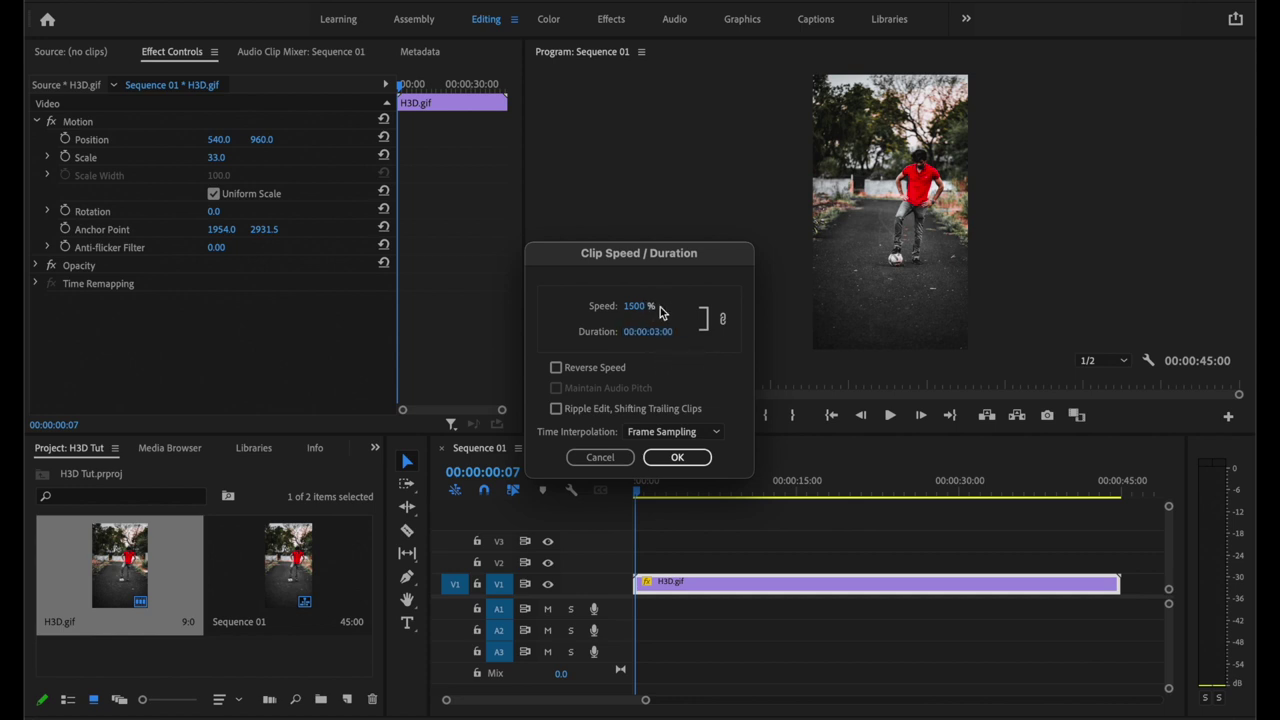
pyautogui.click(712, 432)
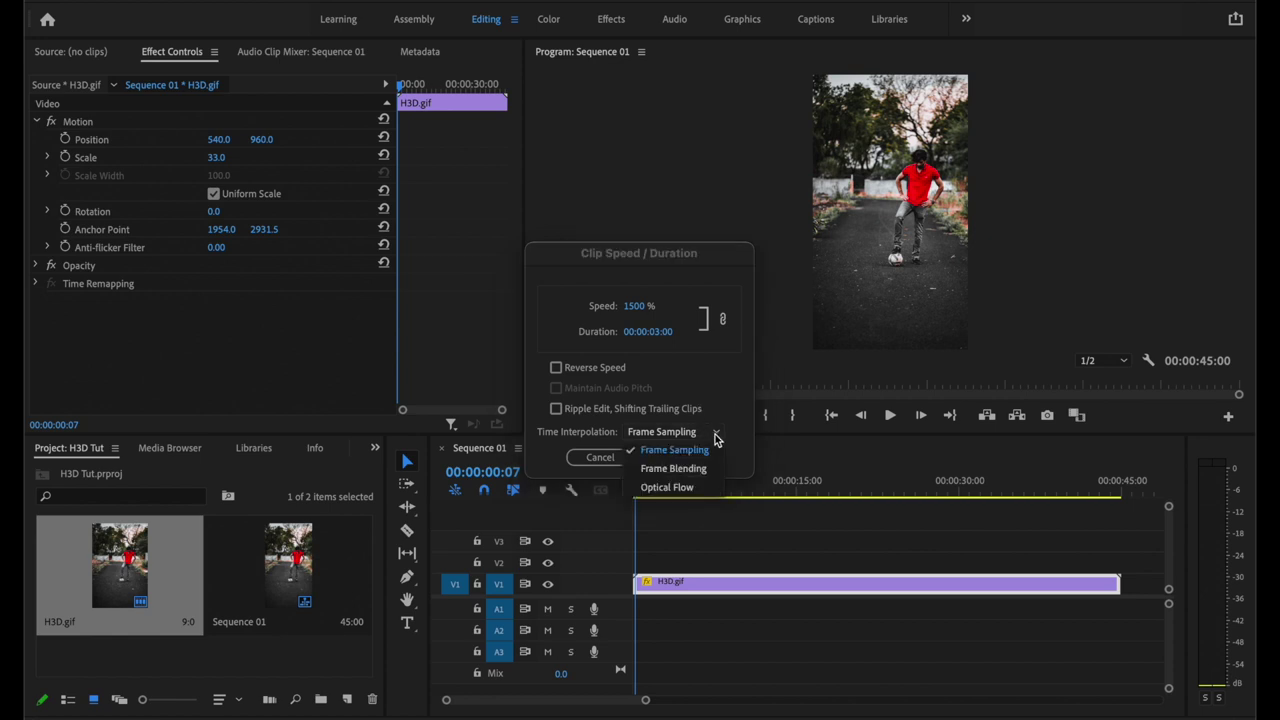
pyautogui.click(706, 490)
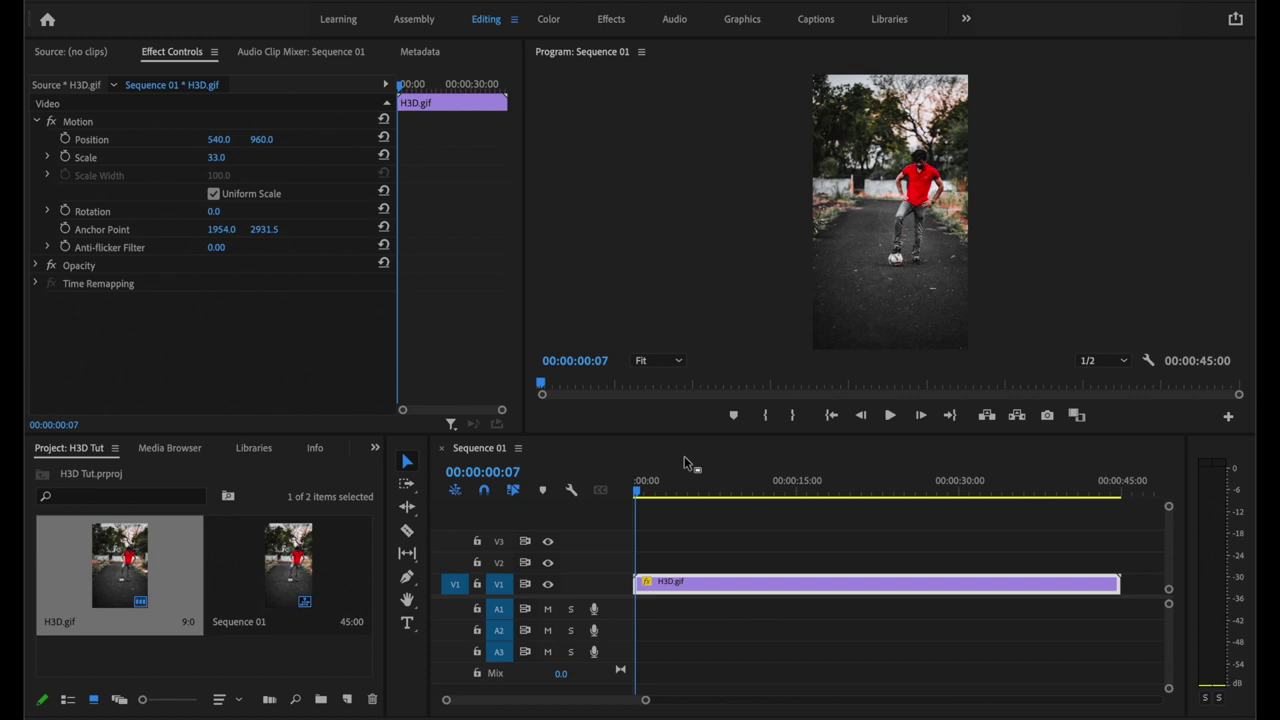
# Step: Apply the 3-second duration to H3D.gif and preview the fast animation
pyautogui.click(700, 528)
pyautogui.press('space')
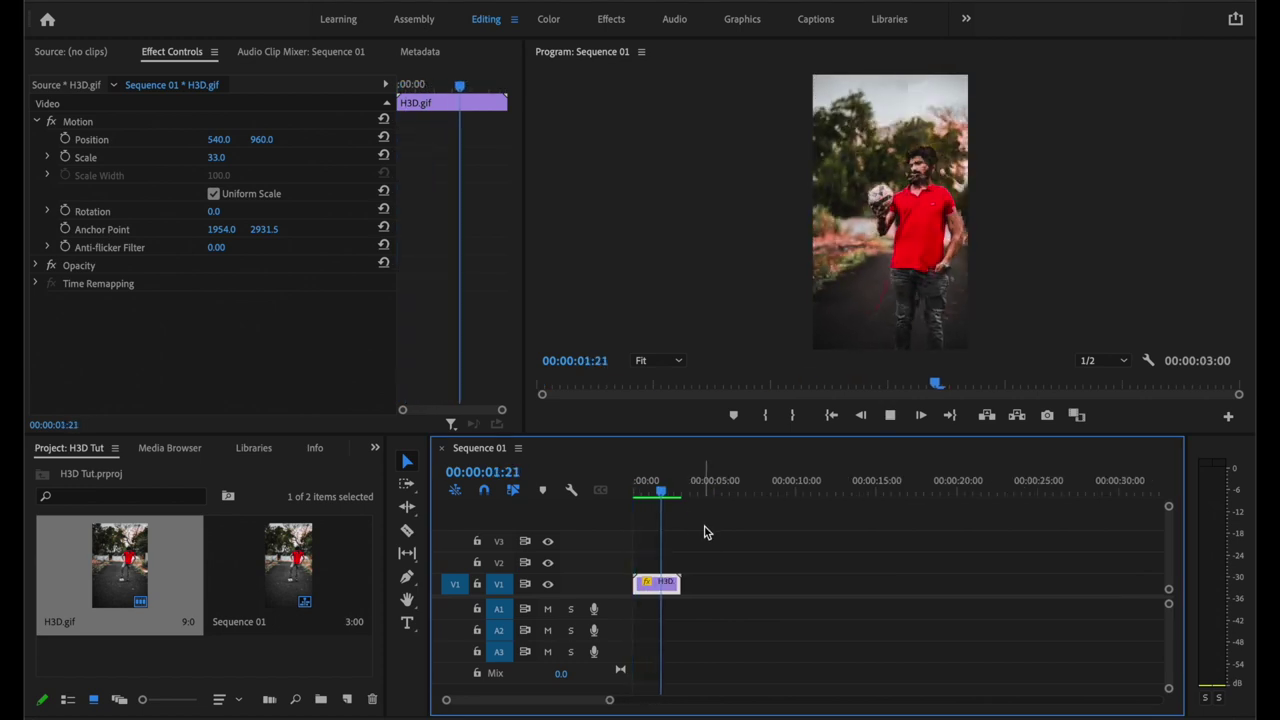
pyautogui.press('space')
# Step: Return the playhead to the sequence start and replay Sequence 01
pyautogui.click(661, 494)
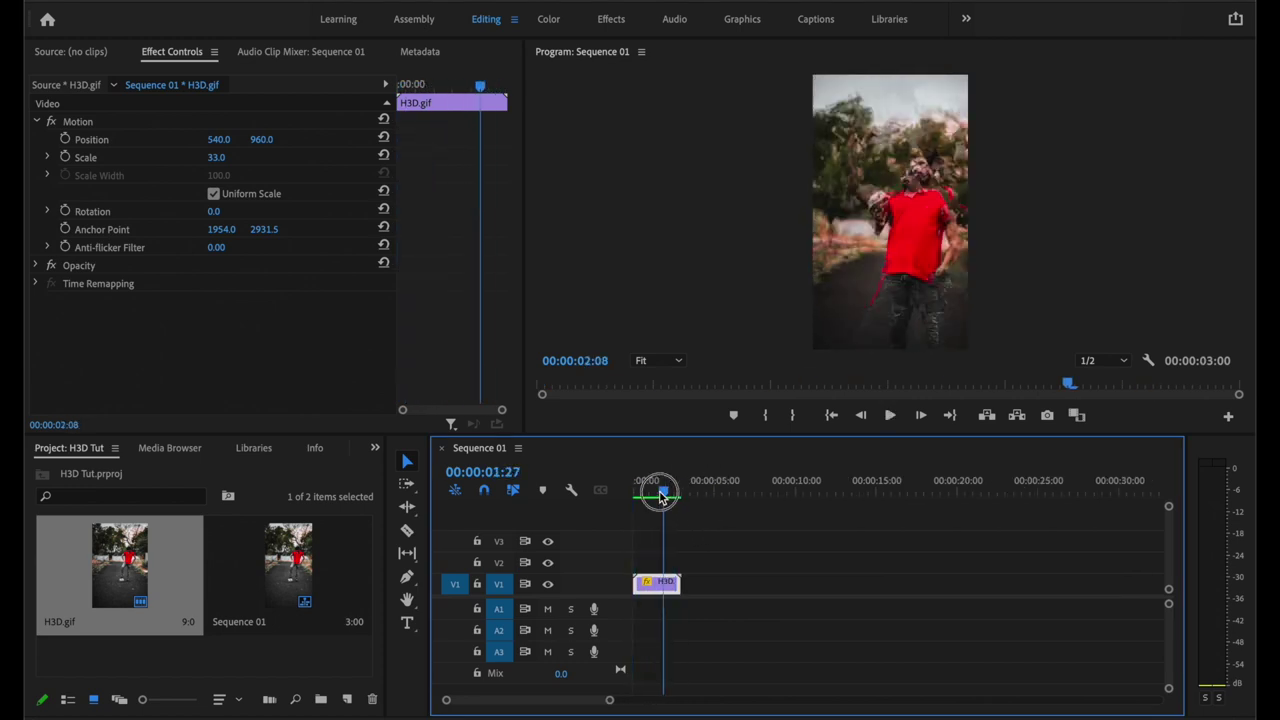
pyautogui.moveTo(661, 494); pyautogui.dragTo(636, 497)
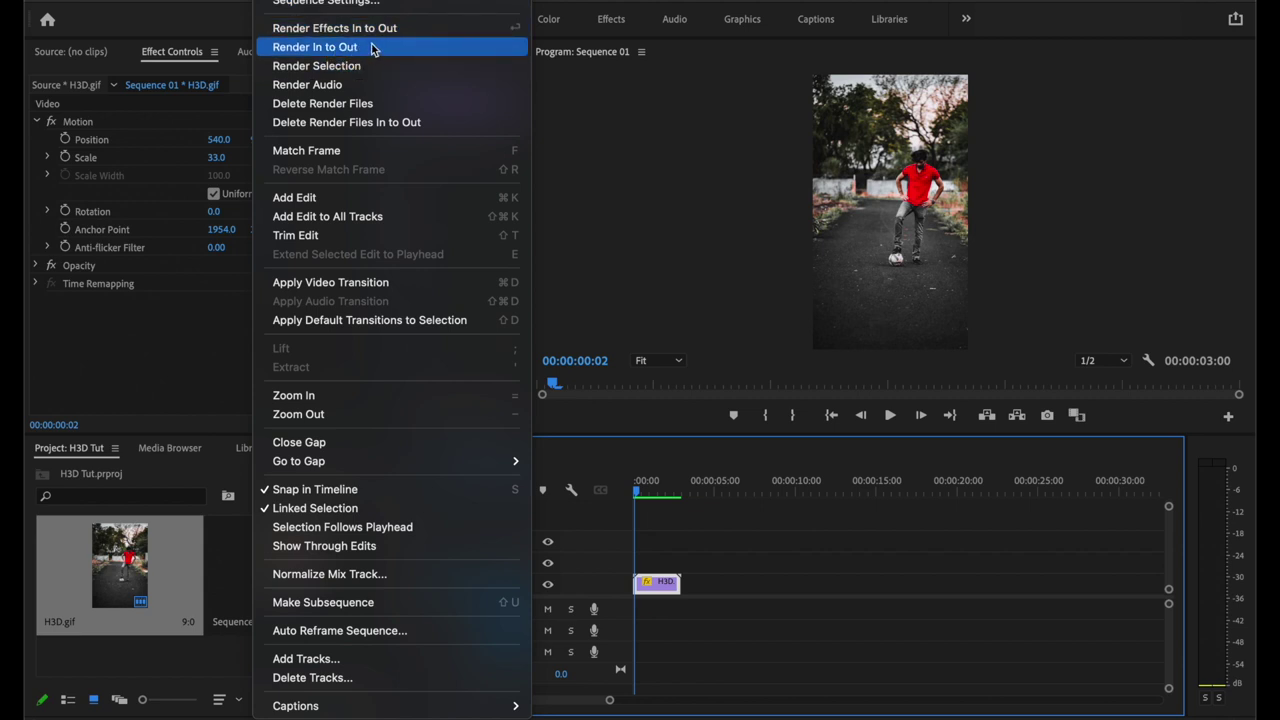
pyautogui.click(644, 506)
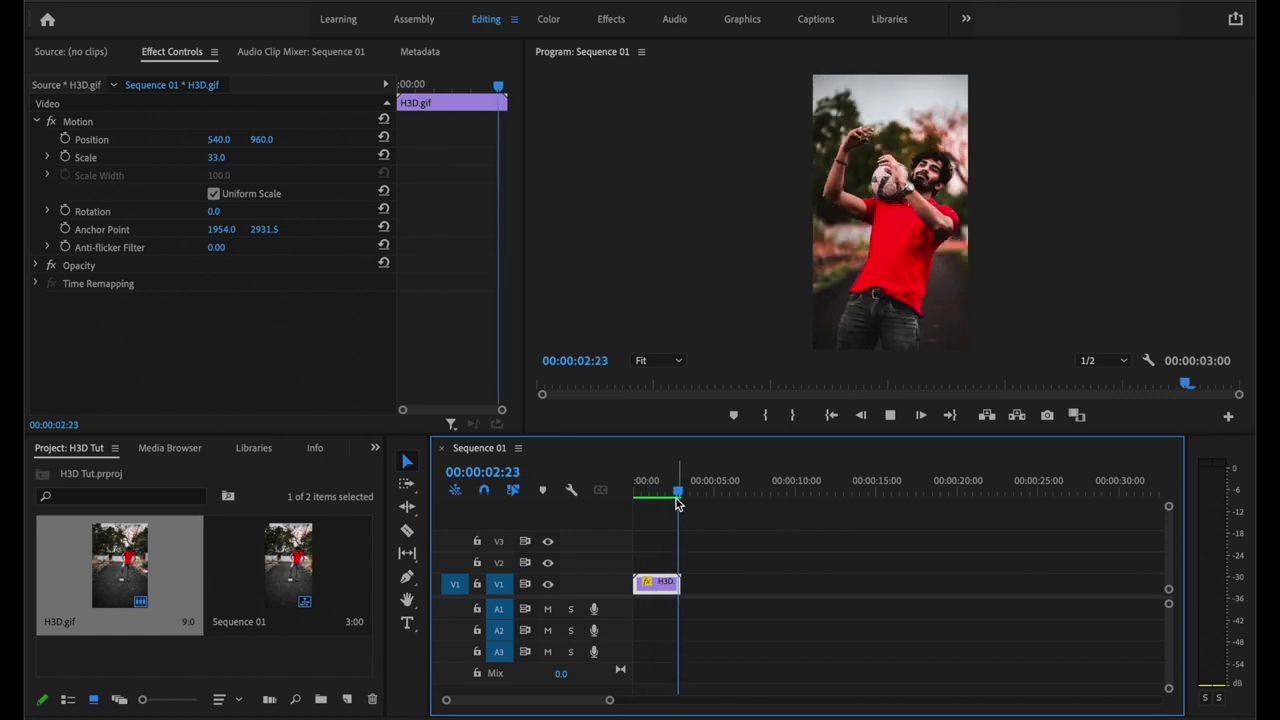
pyautogui.moveTo(681, 497); pyautogui.dragTo(619, 500)
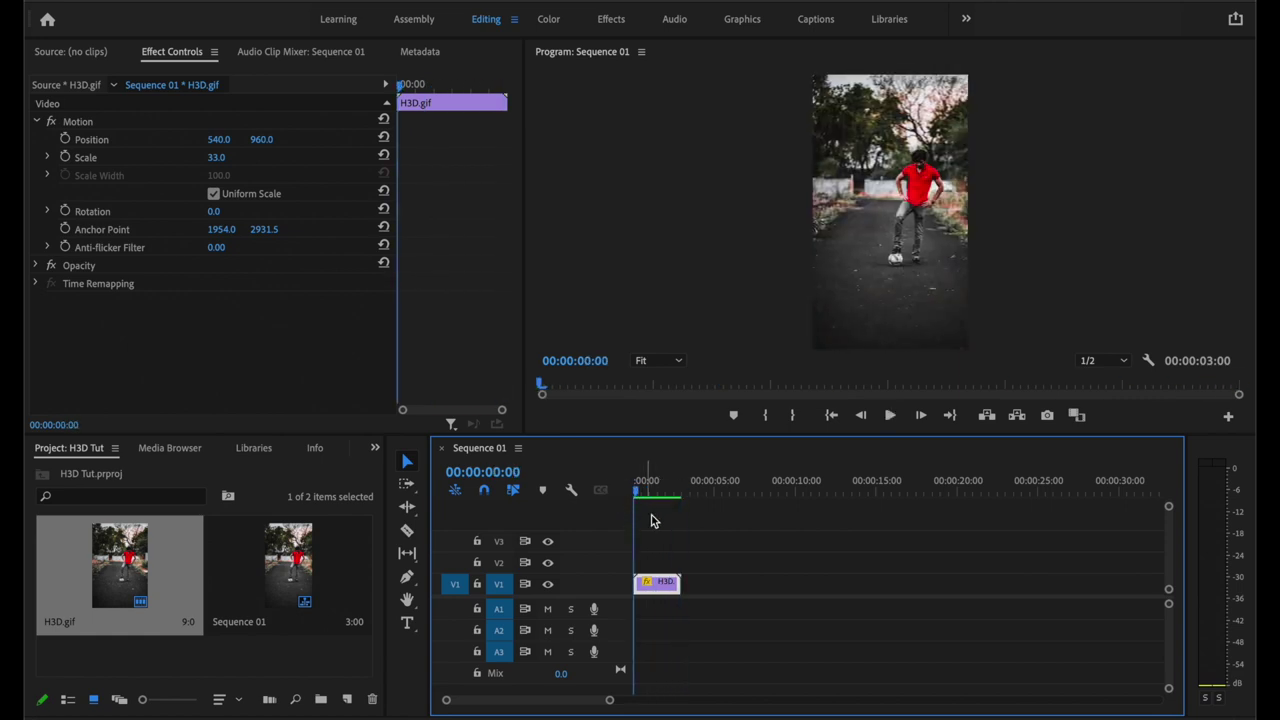
pyautogui.press('space')
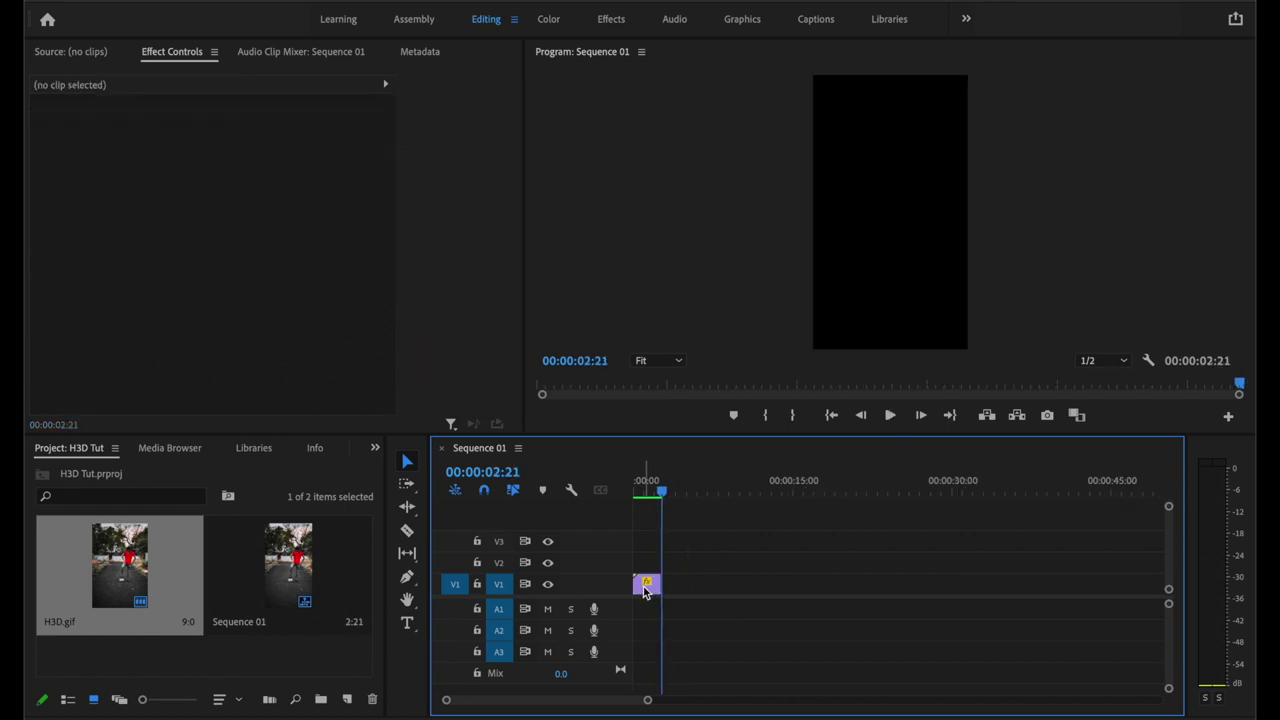
# Step: Duplicate H3D.gif right after itself on V1, reverse the copy's speed, and render the loop
pyautogui.moveTo(645, 591); pyautogui.dragTo(680, 595)
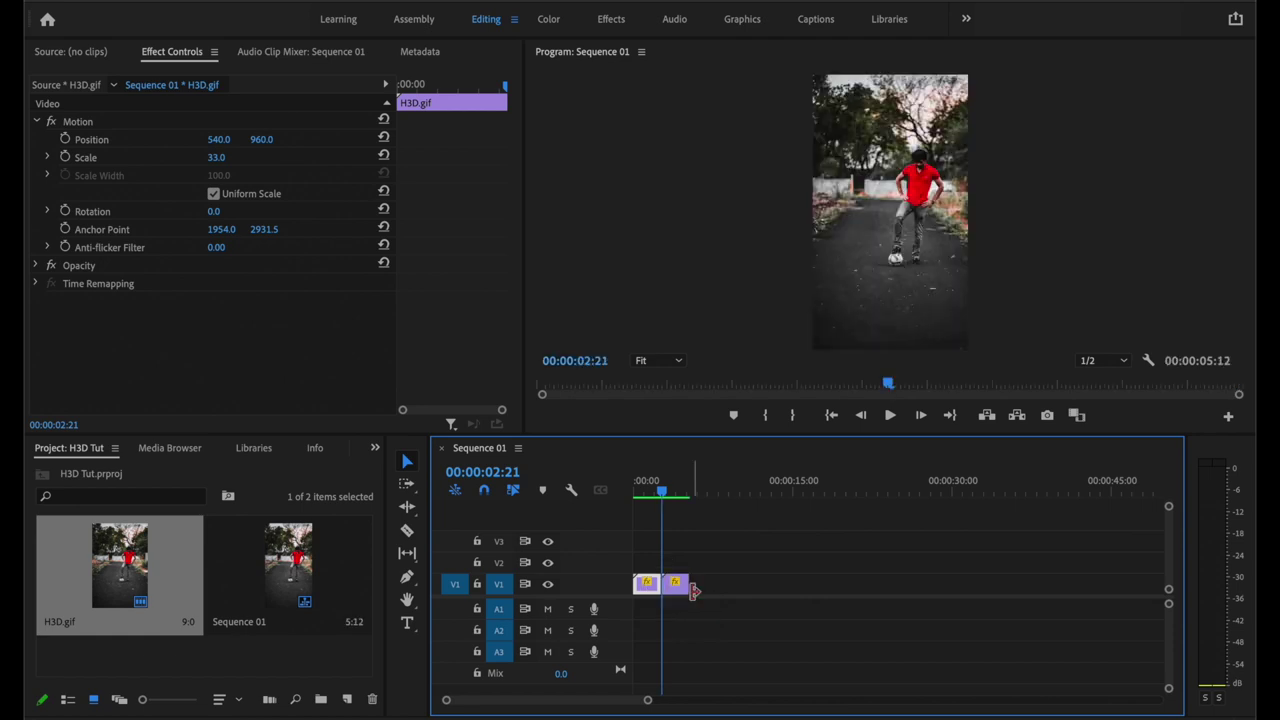
pyautogui.rightClick(676, 591)
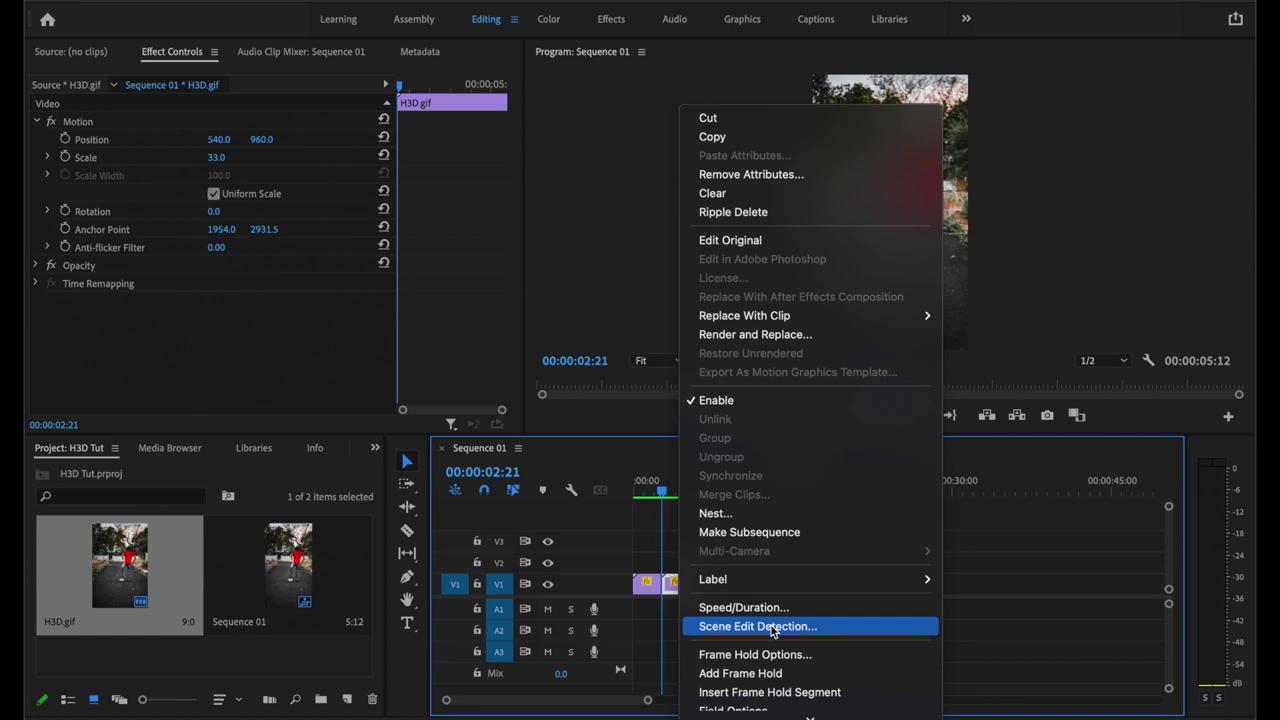
pyautogui.click(716, 525)
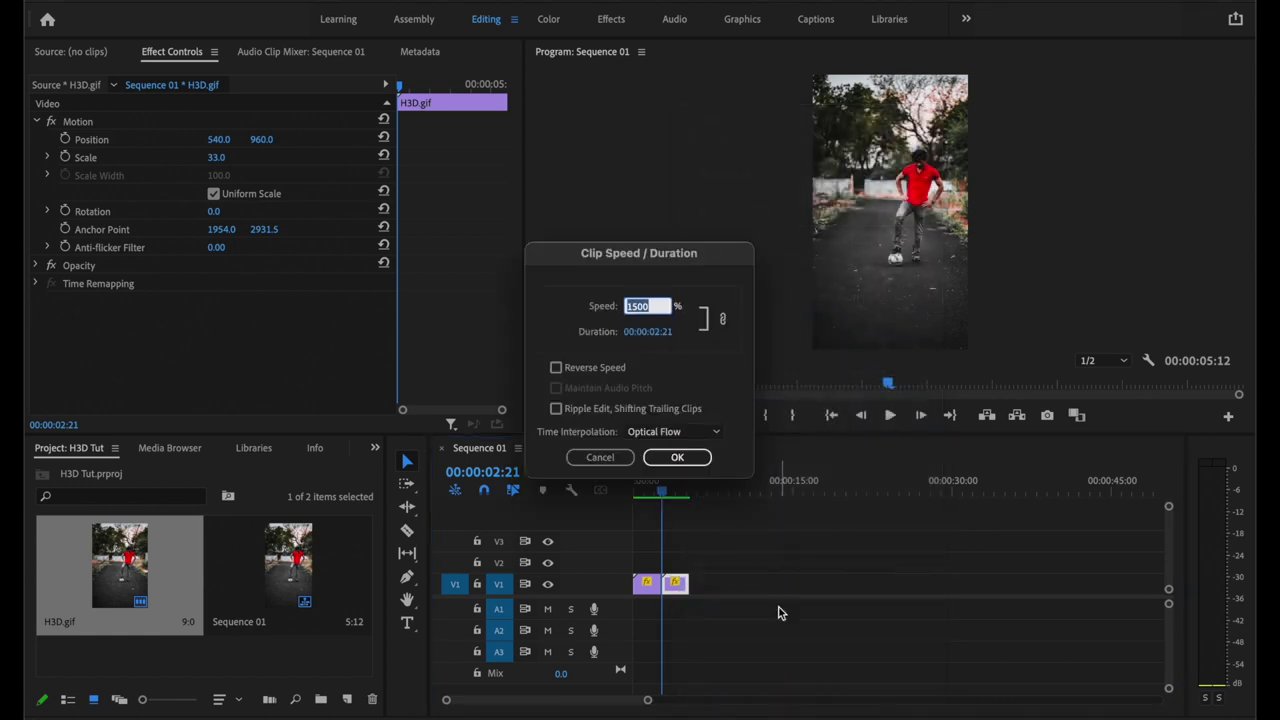
pyautogui.click(590, 369)
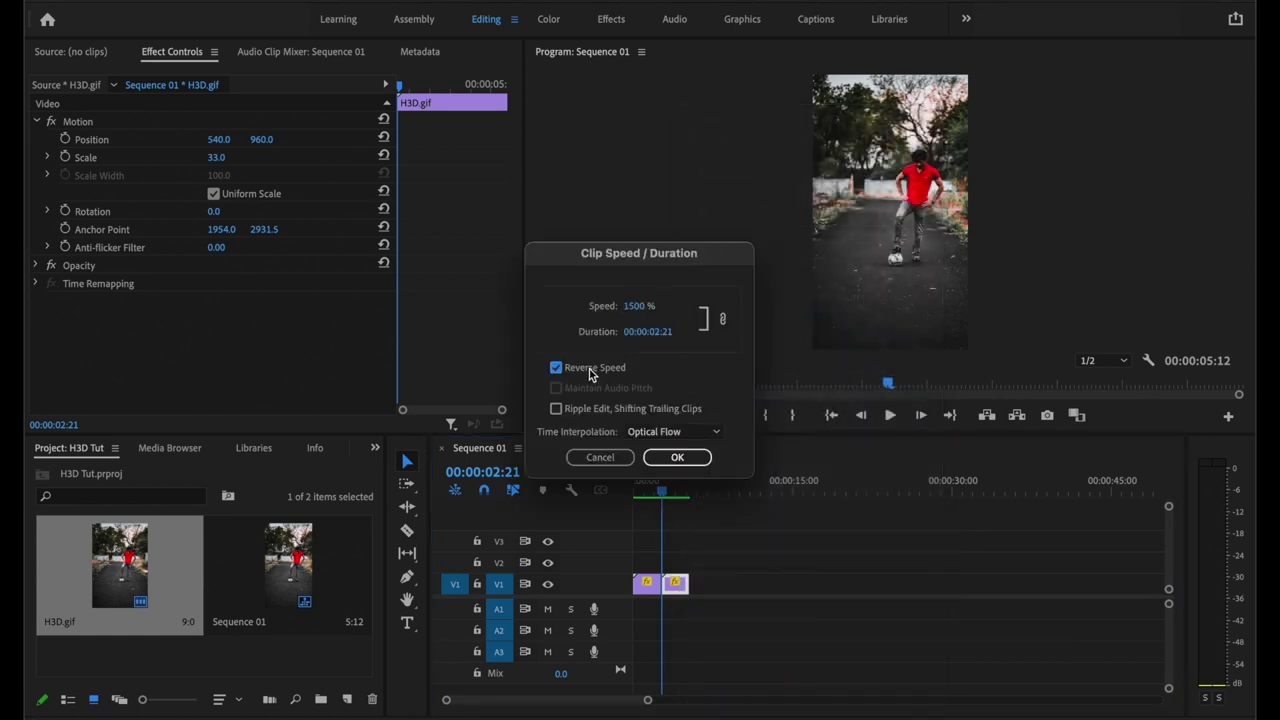
pyautogui.click(677, 457)
pyautogui.press('Return')
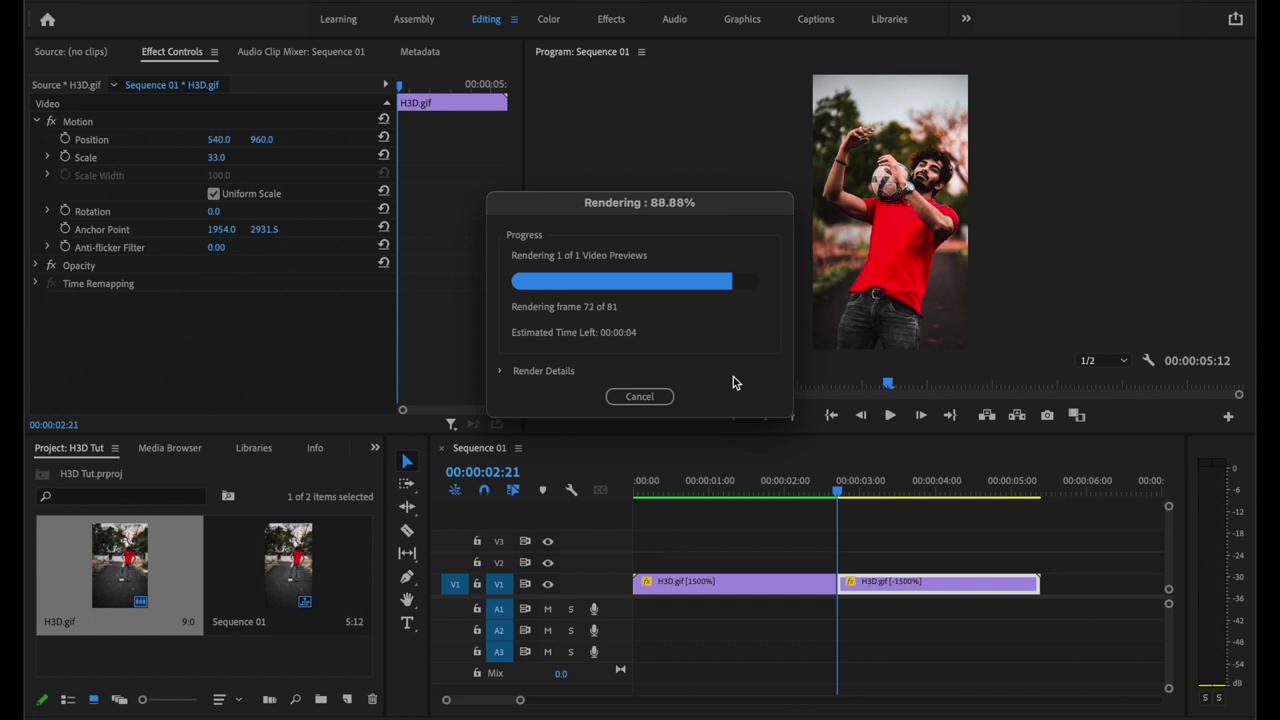